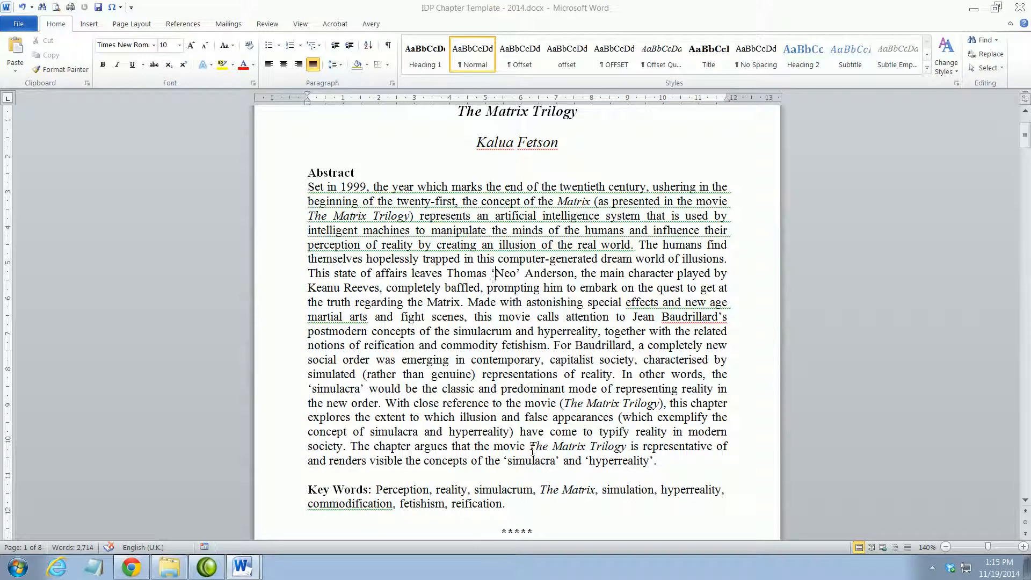
Enclose "Characterised by intense anxiety and uncertainty" in the Introduction in single quotation marks.
scroll(507, 365, "down", 6)
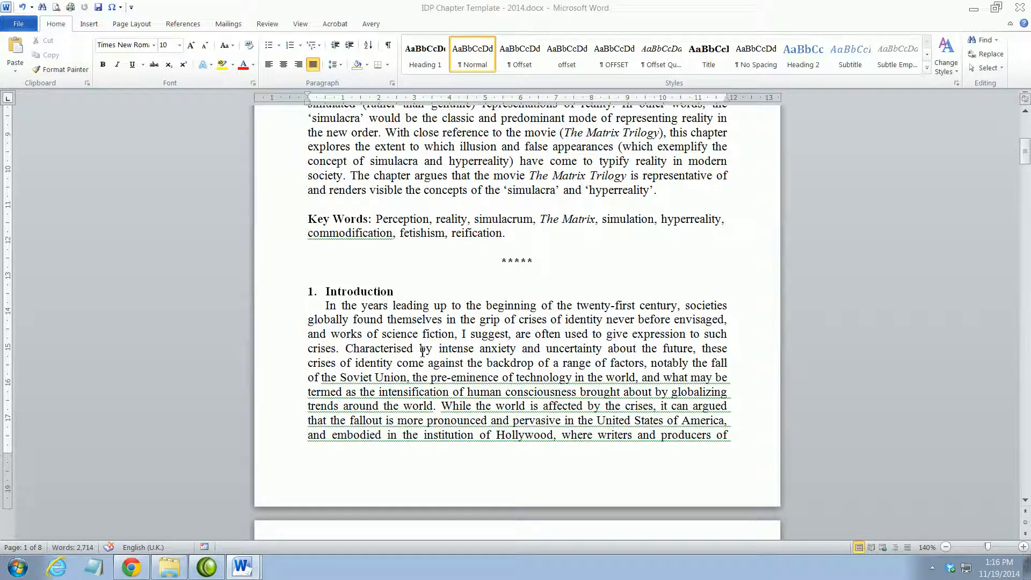
left_click(346, 349)
type("'")
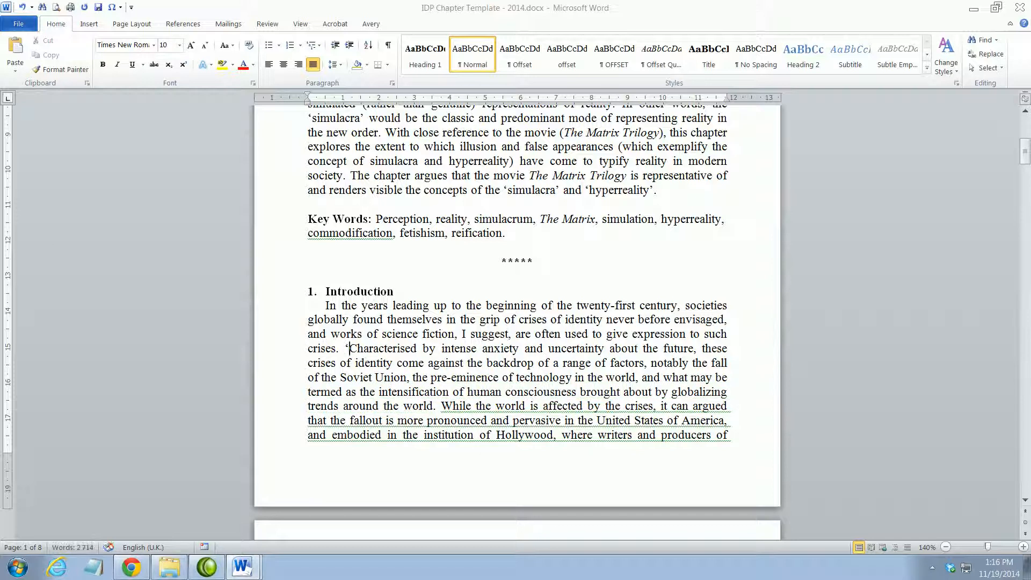
left_click(602, 349)
type("'")
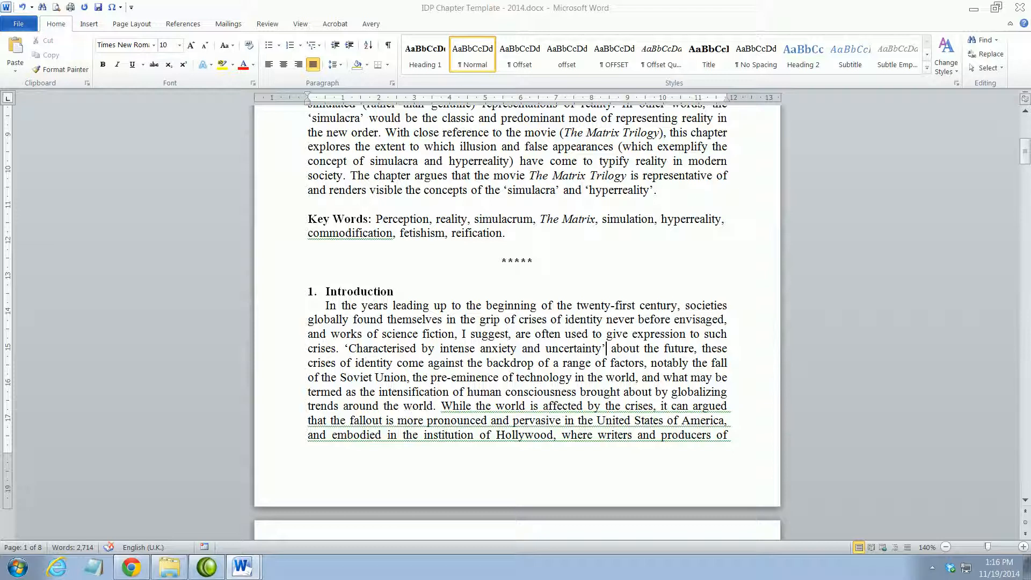
Insert an endnote after the quoted phrase reading "This is a direct quote. Reference information will appear here." and return to its reference mark.
left_click(607, 348)
left_click(186, 25)
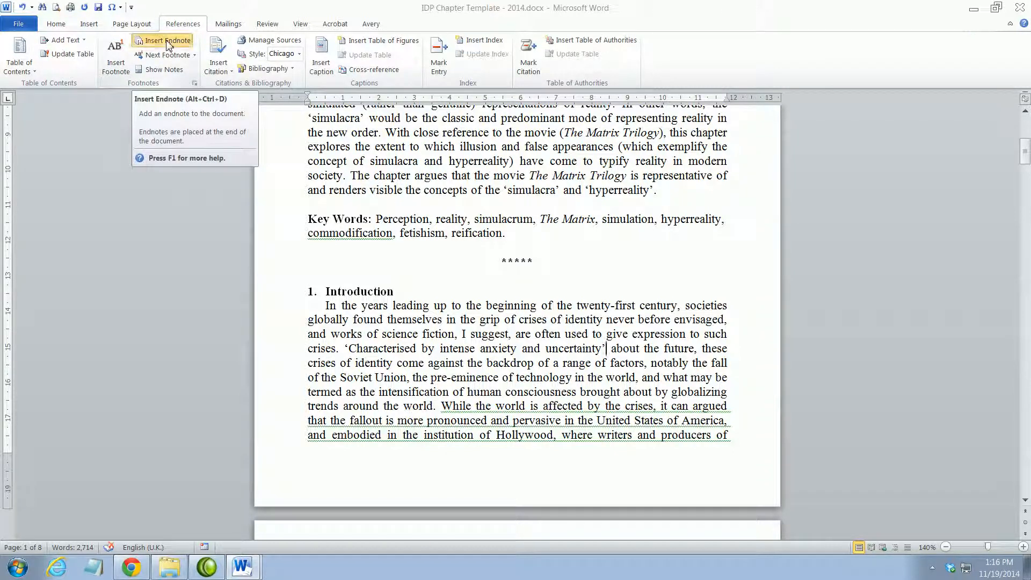
left_click(167, 43)
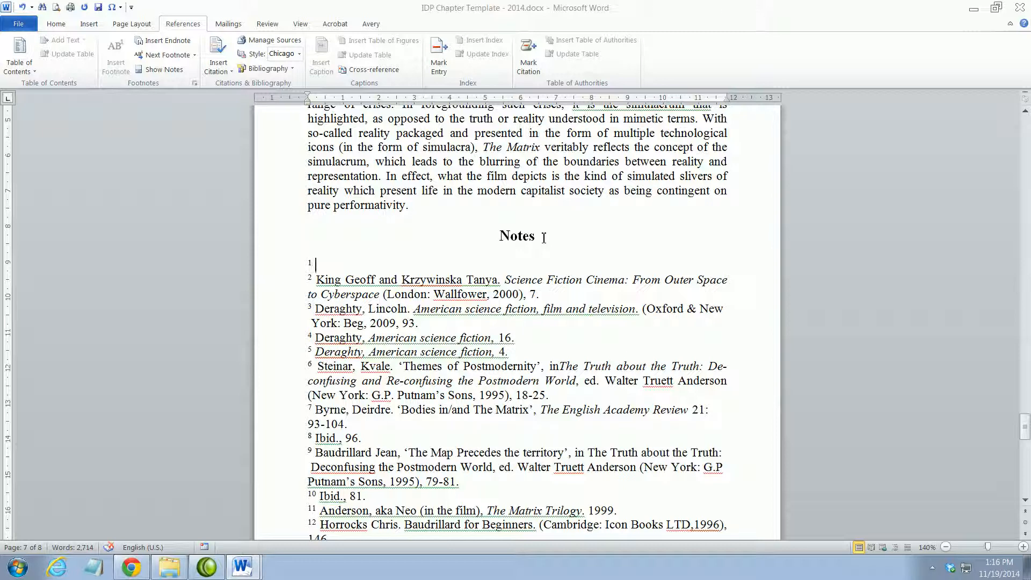
type("This is a dre")
key("BackSpace")
key("BackSpace")
type("ir")
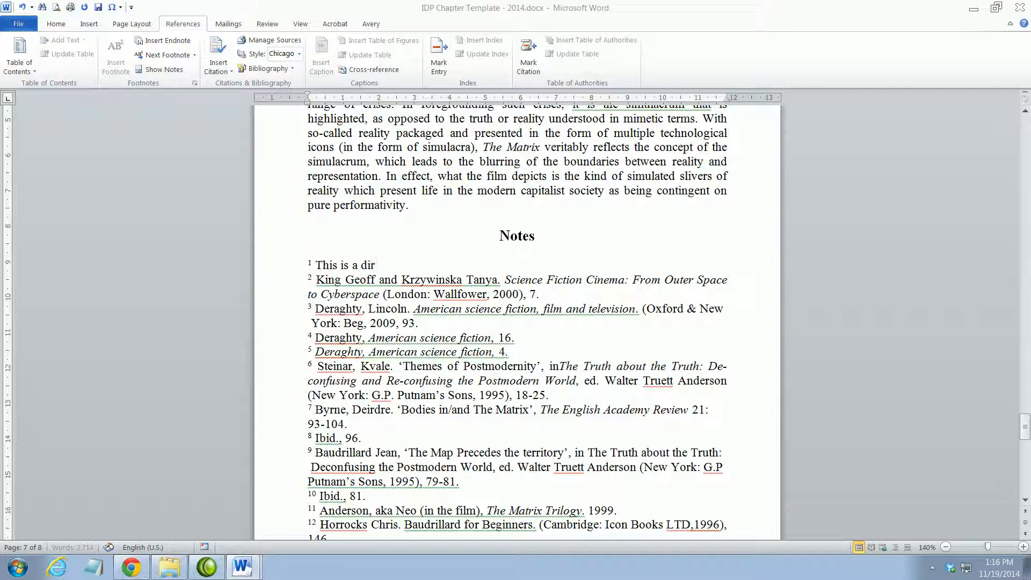
type("ect quote. Reference information w")
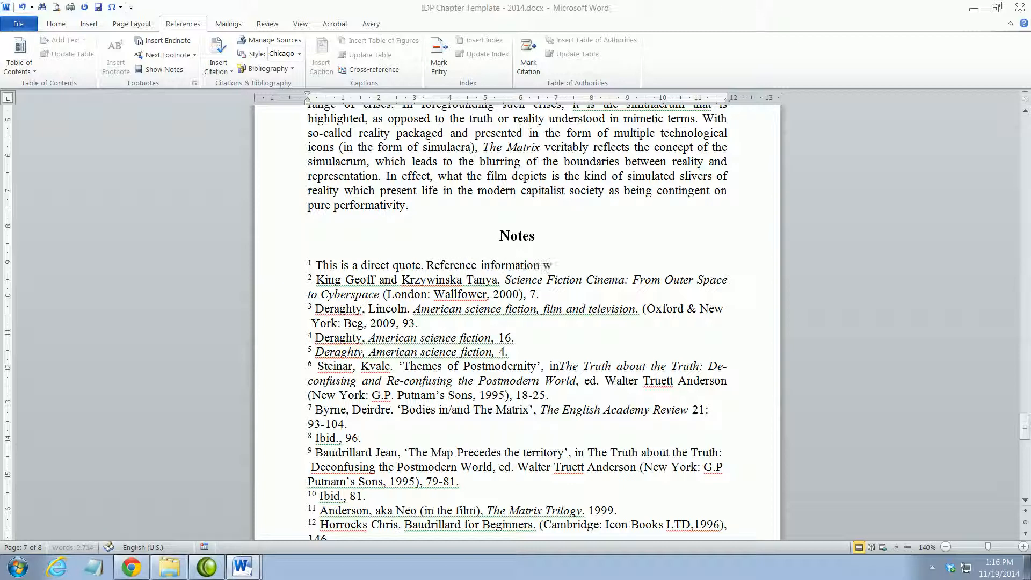
type("ill appear here.")
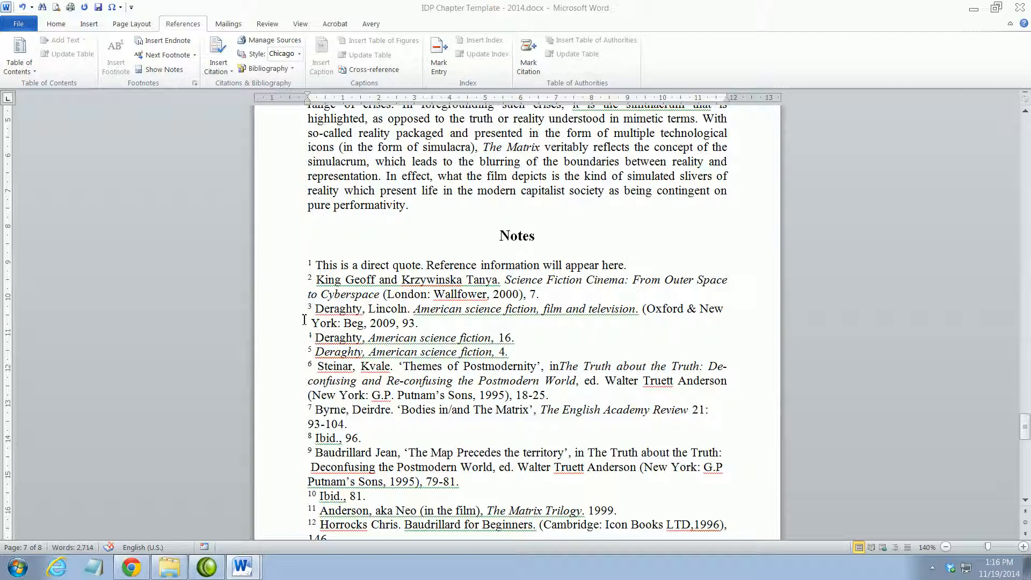
double_click(310, 265)
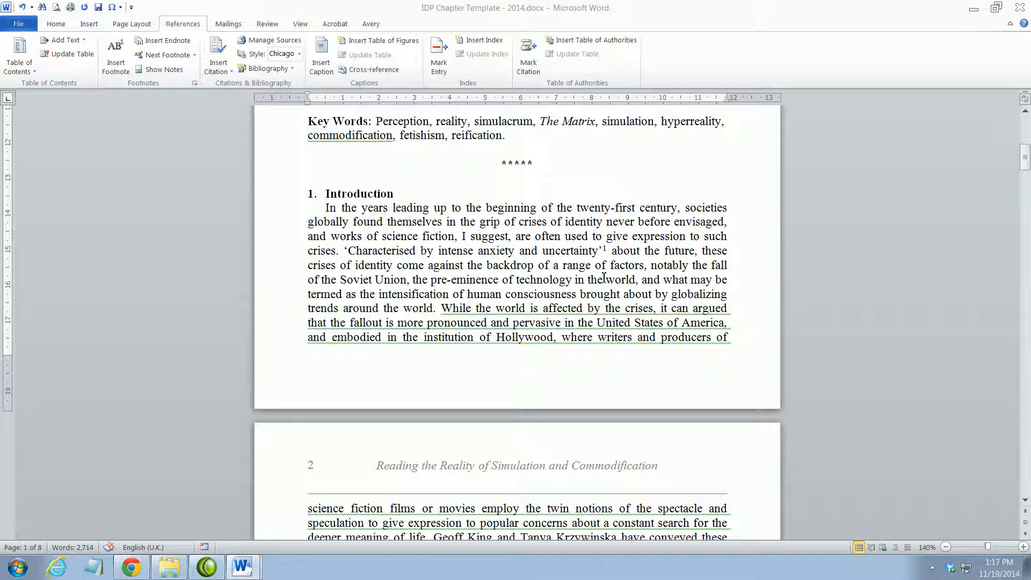
Highlight the endnote reference mark after the final period of the block quotation on page 2, and clear the selection.
scroll(534, 296, "down", 6)
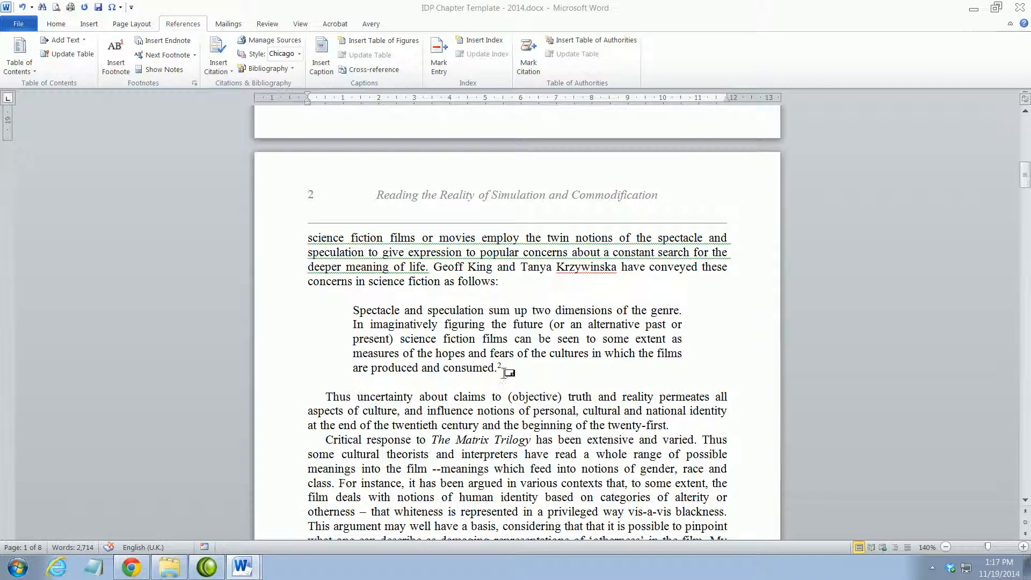
left_click_drag(497, 369, 504, 368)
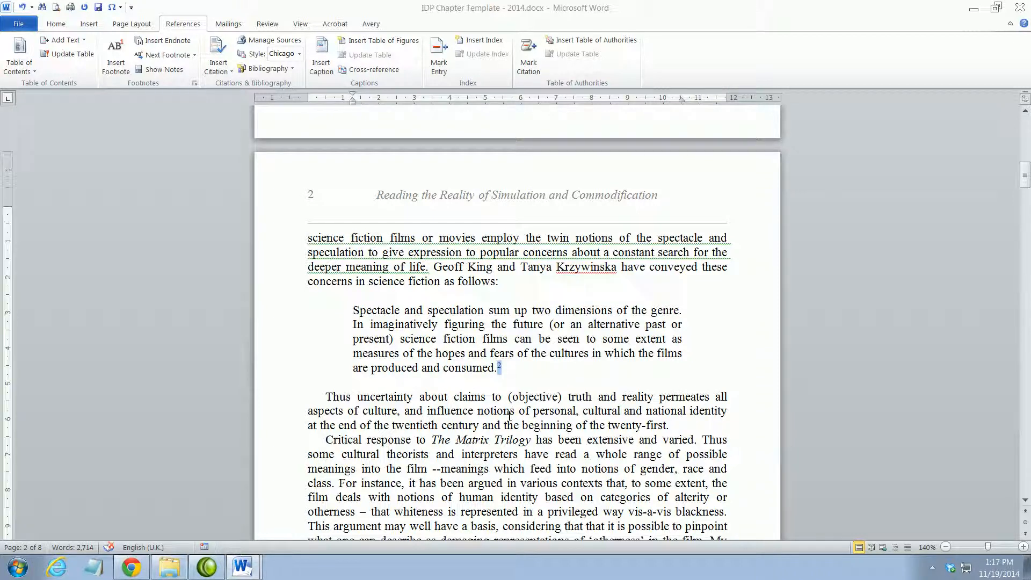
left_click(510, 412)
Insert an endnote after "philosophical concerns." reading "A note goes here." and return to its reference mark in the text.
scroll(507, 418, "down", 4)
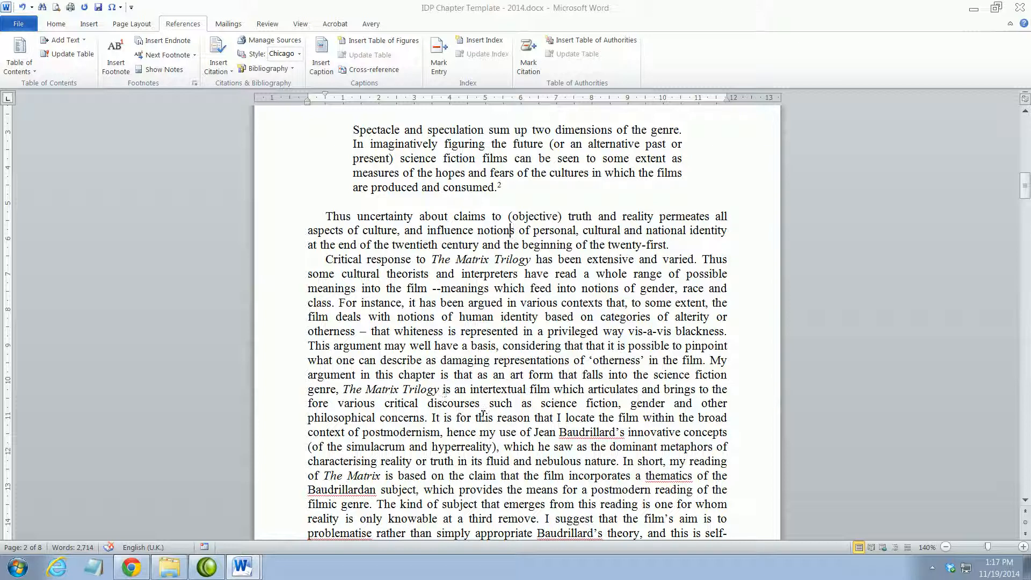
left_click(429, 417)
left_click(428, 418)
left_click(160, 43)
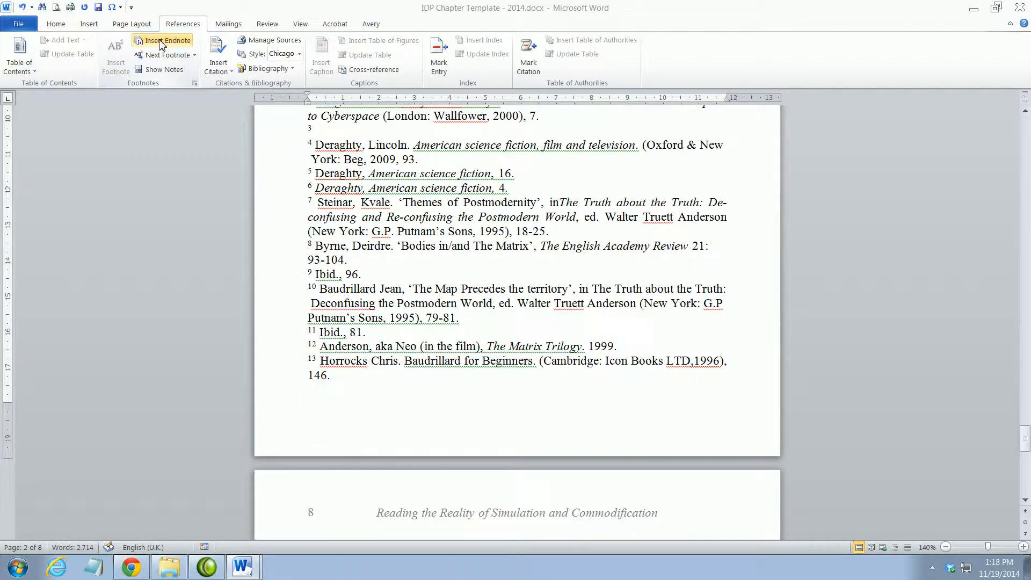
scroll(391, 241, "up", 4)
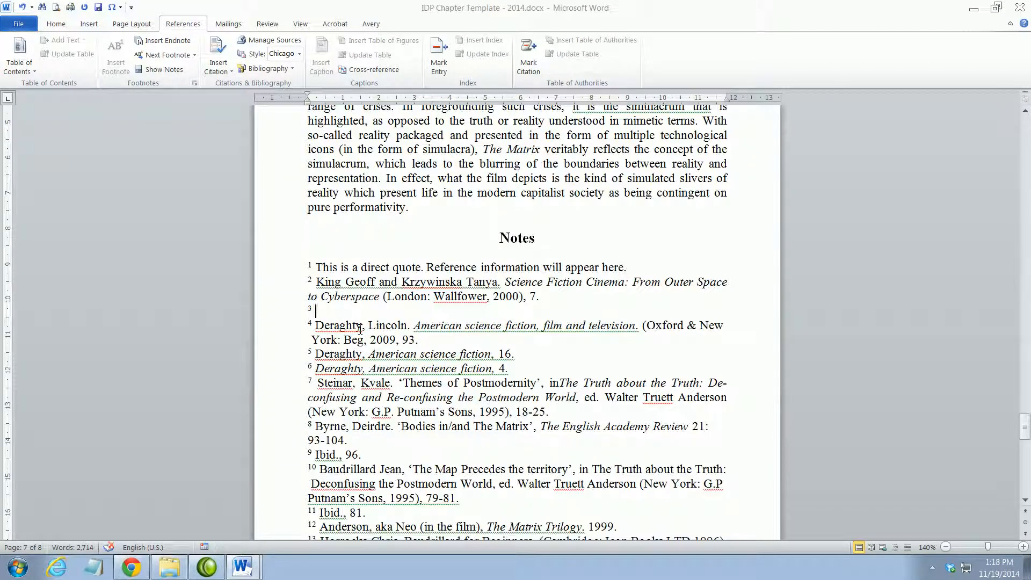
type("A note goes here.")
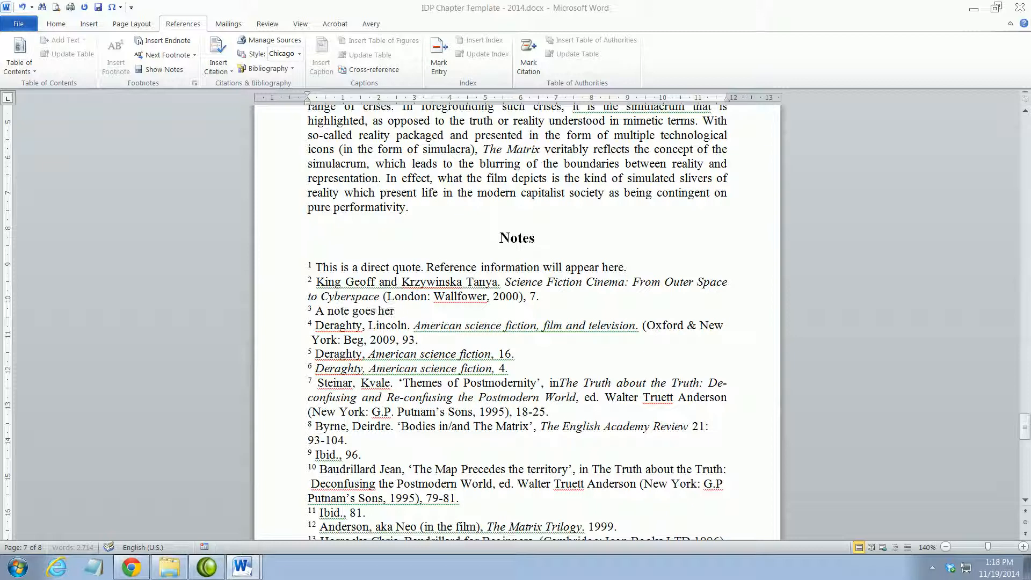
double_click(313, 309)
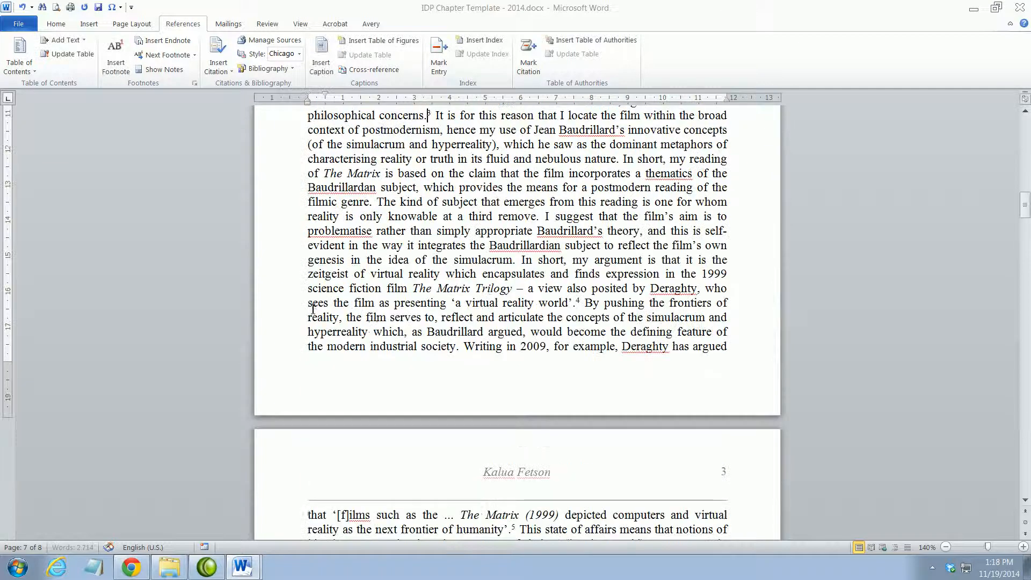
Review the chapter's endnote references, the Notes list and the Bibliography at the end of the document.
scroll(441, 301, "up", 6)
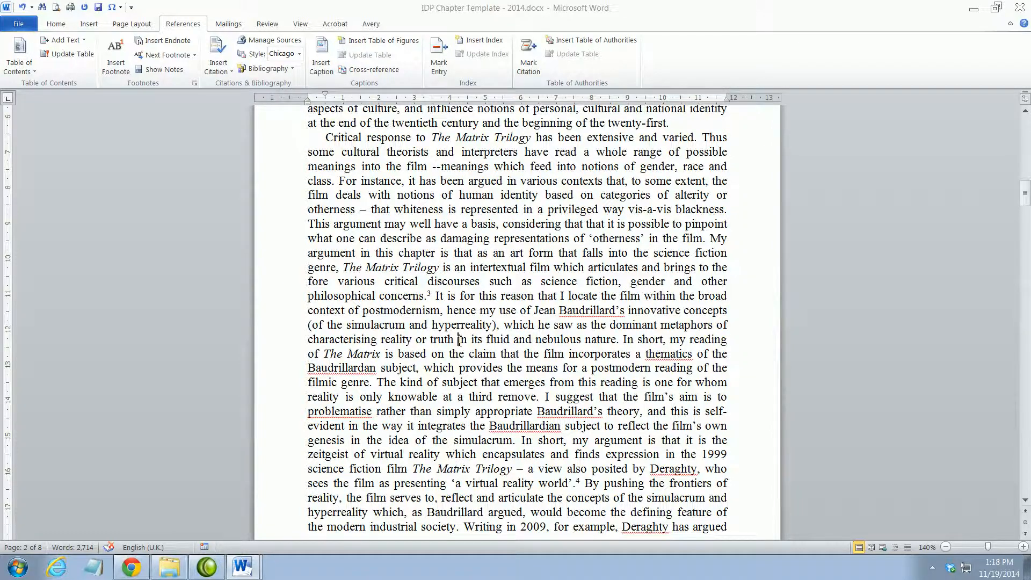
scroll(457, 353, "down", 15)
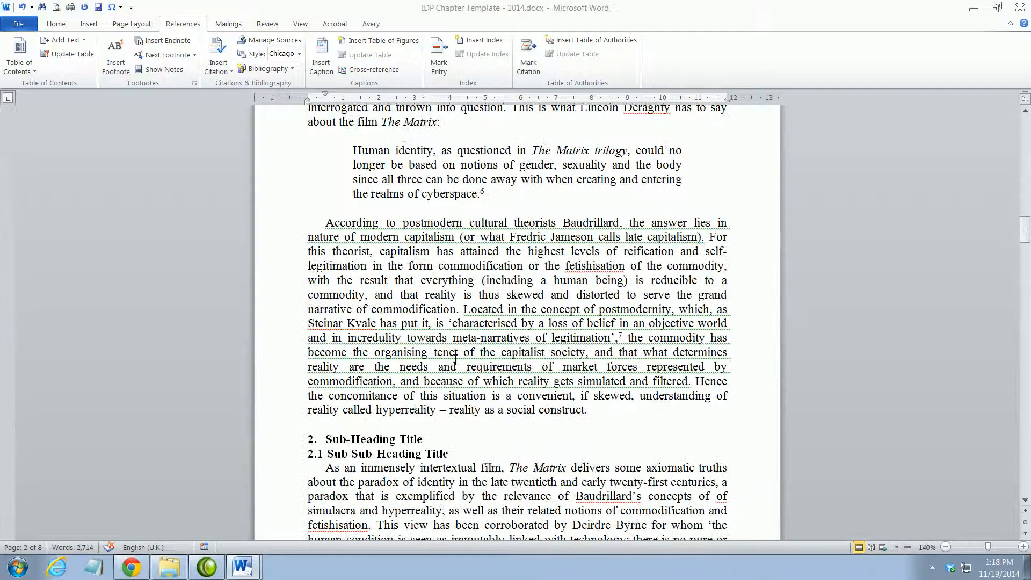
scroll(454, 364, "down", 20)
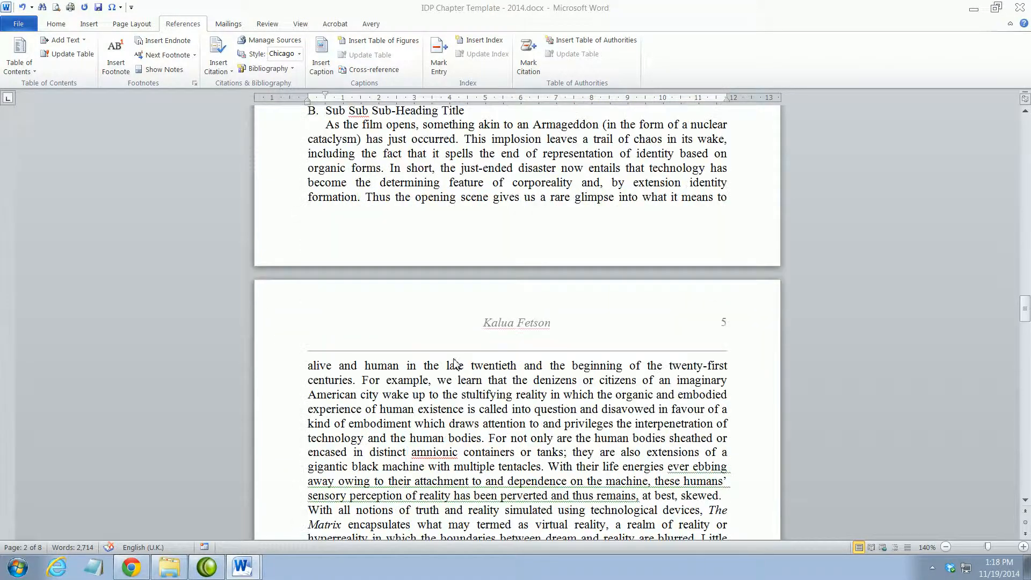
scroll(455, 358, "down", 20)
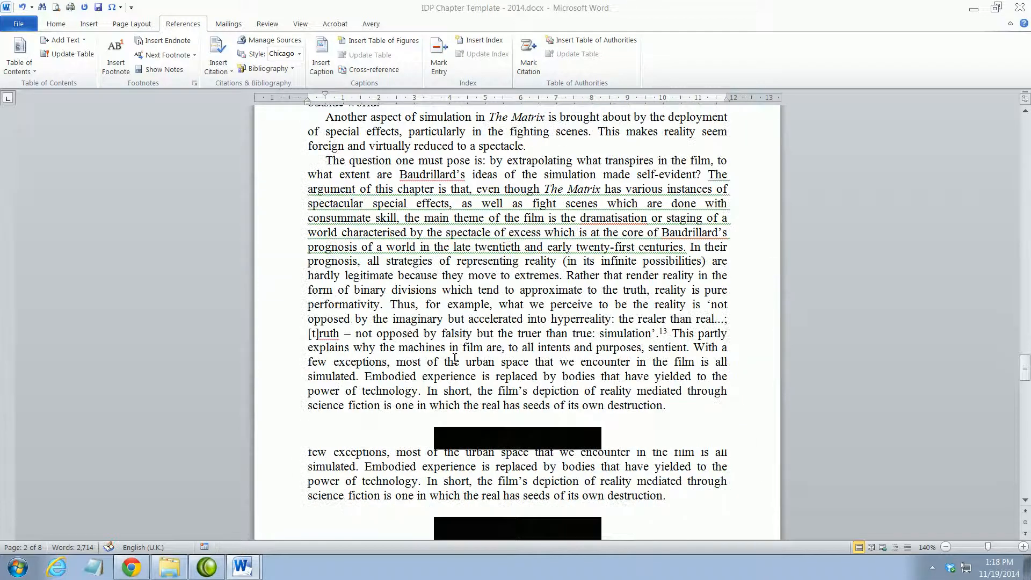
scroll(454, 356, "down", 15)
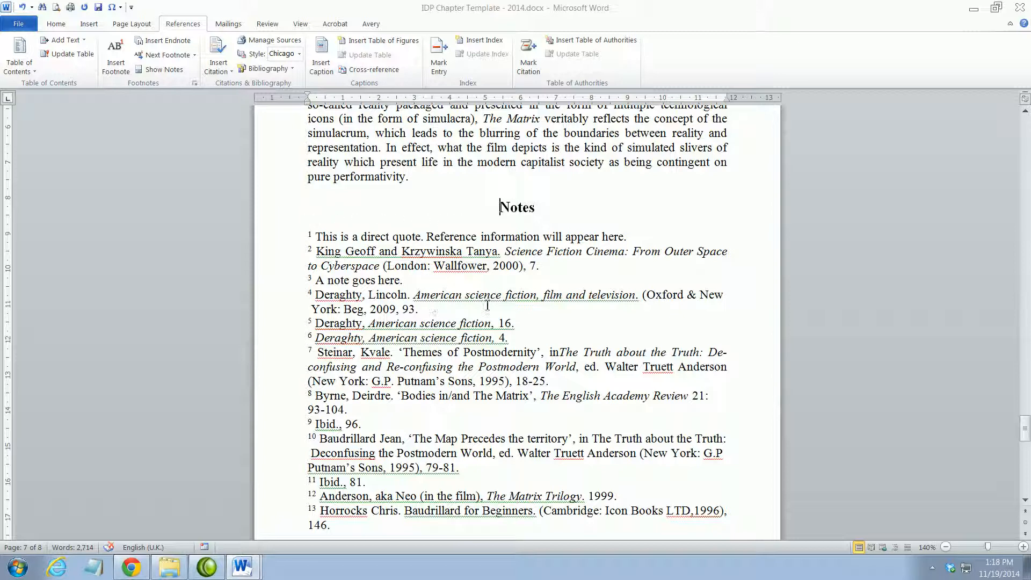
scroll(486, 305, "down", 1)
scroll(486, 305, "down", 10)
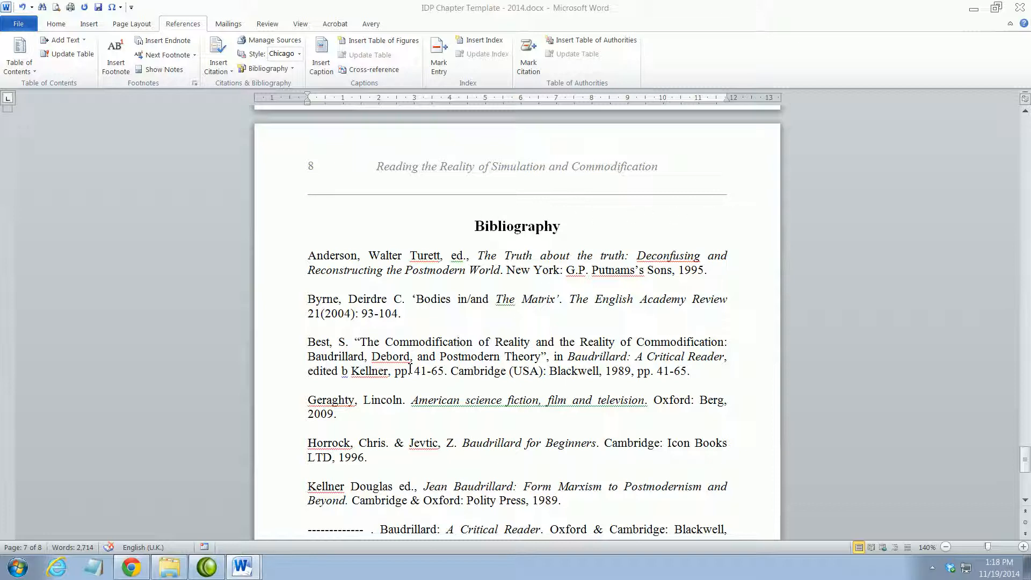
scroll(382, 373, "up", 5)
scroll(383, 372, "up", 11)
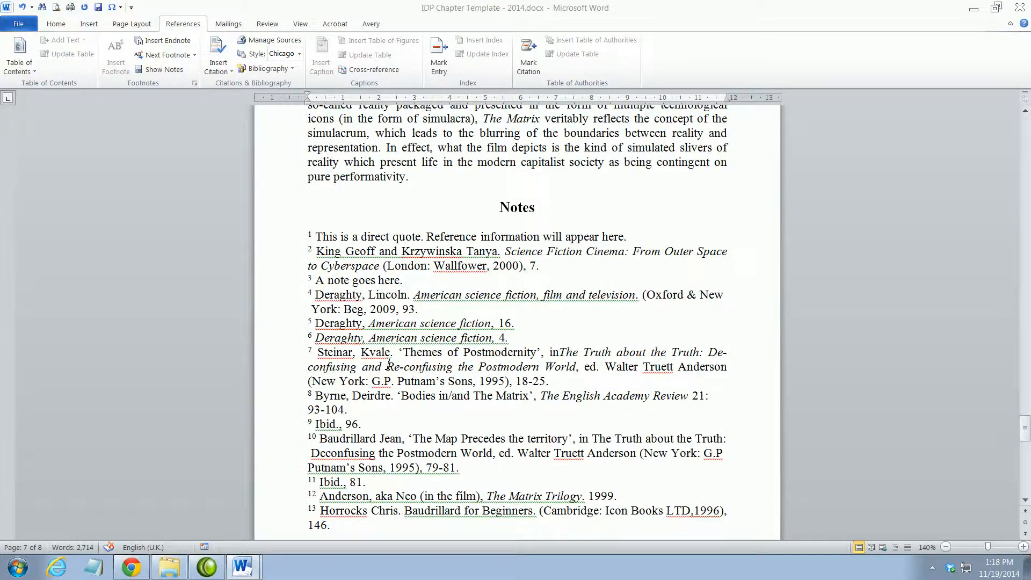
Switch the document to Draft view and show all endnotes in the notes pane, looking through the entries.
left_click(299, 25)
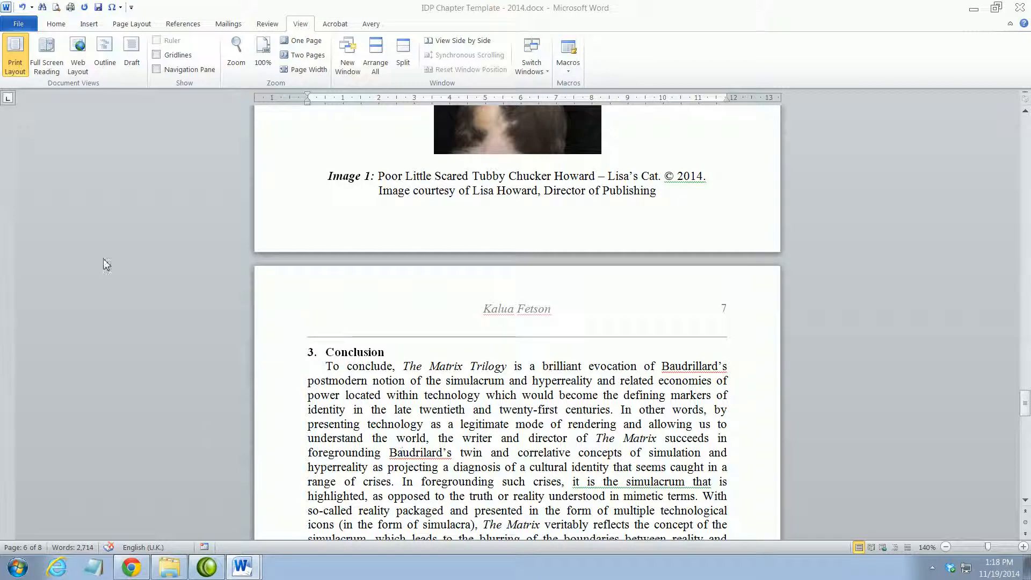
left_click(131, 52)
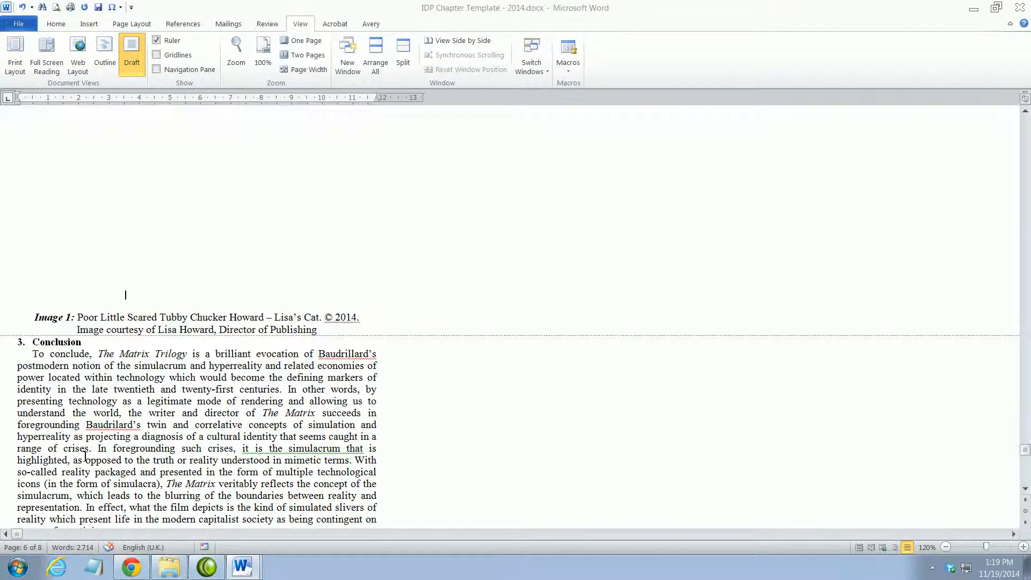
scroll(82, 471, "down", 8)
scroll(83, 470, "up", 15)
scroll(83, 471, "up", 10)
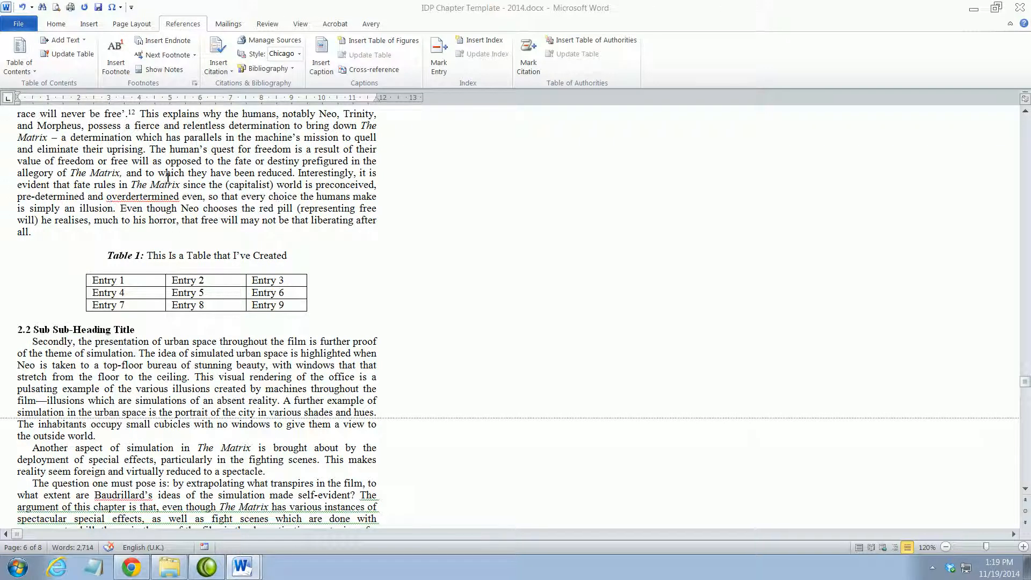
left_click(154, 73)
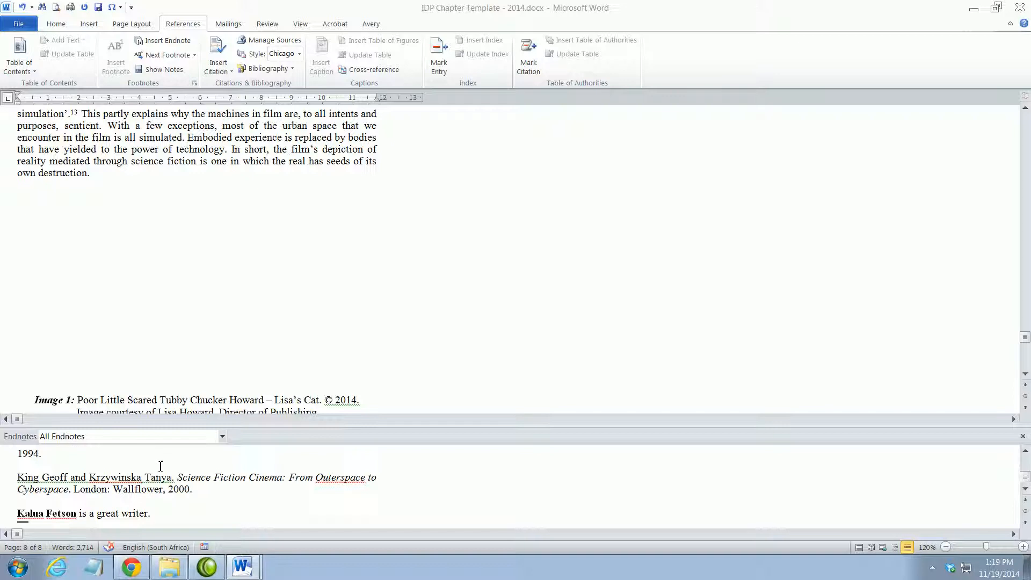
scroll(189, 475, "up", 1)
scroll(190, 477, "up", 5)
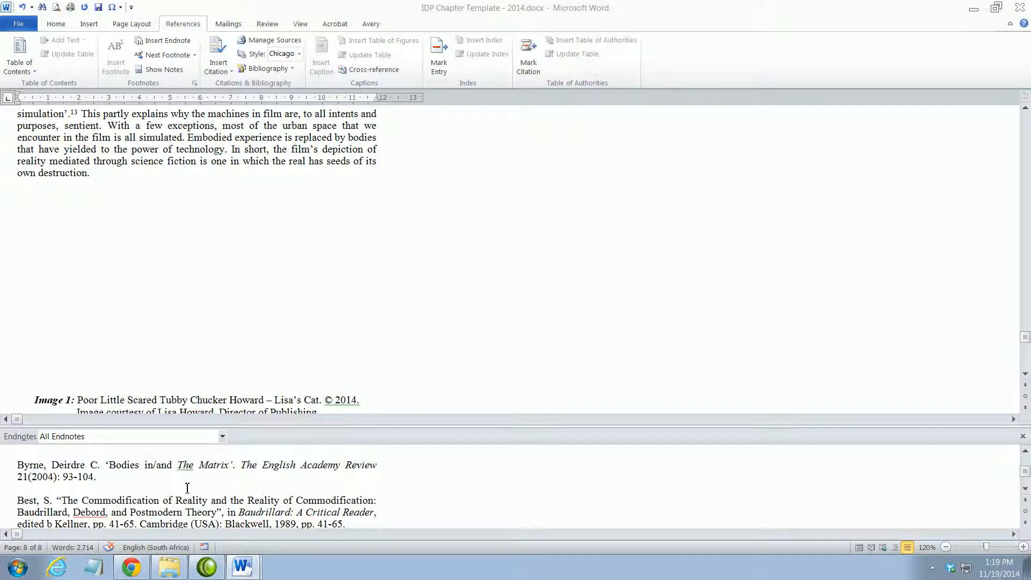
Show the Endnote Separator and inspect its line, and display the Endnote Continuation Separator.
left_click(222, 436)
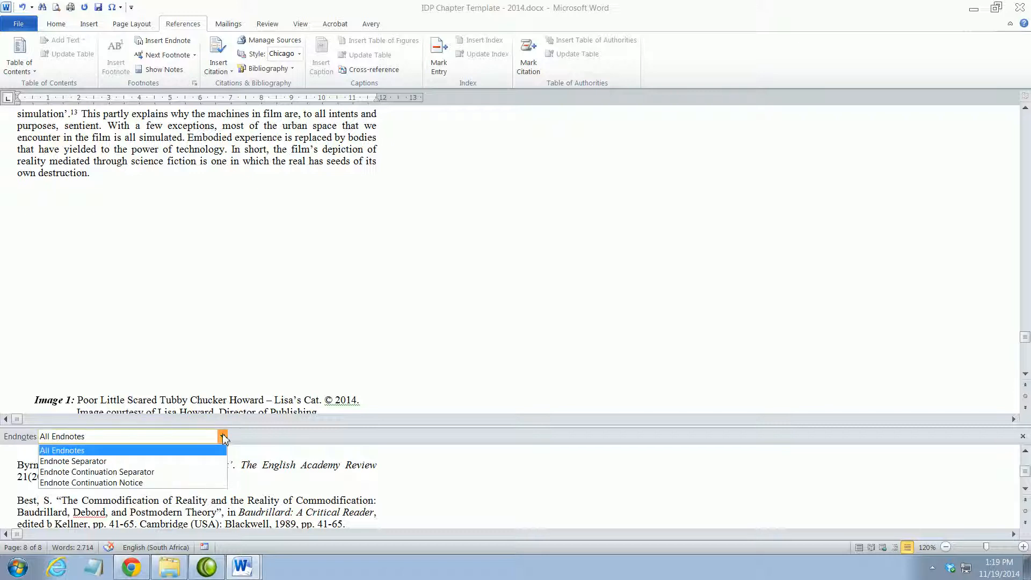
left_click(85, 461)
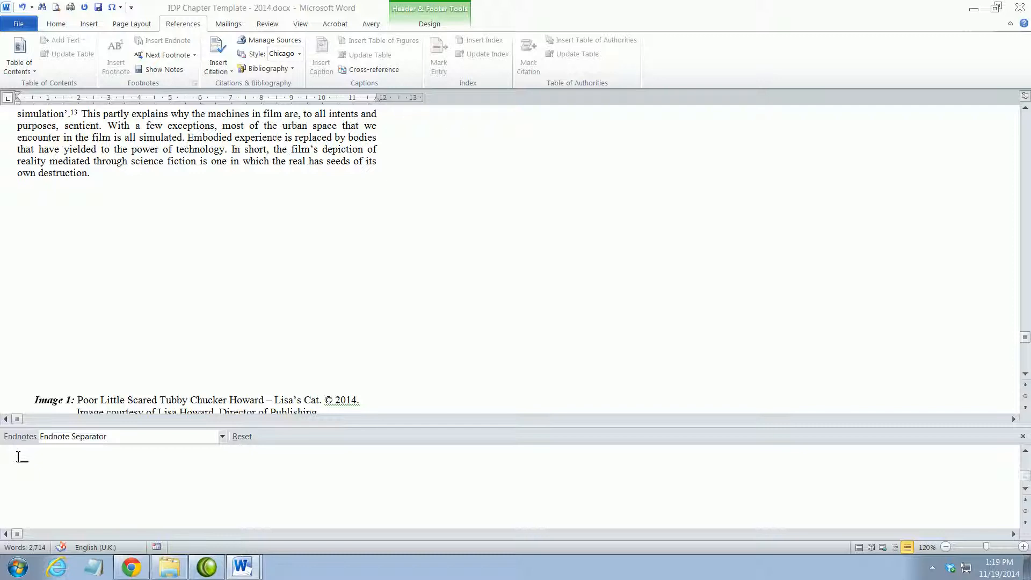
left_click_drag(19, 455, 50, 451)
left_click(68, 453)
left_click(222, 437)
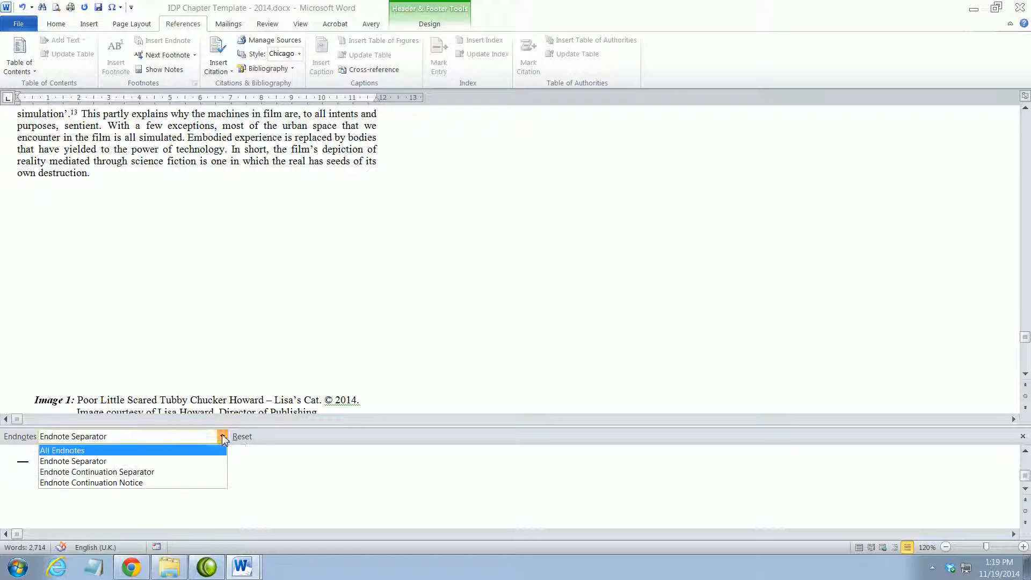
left_click(89, 472)
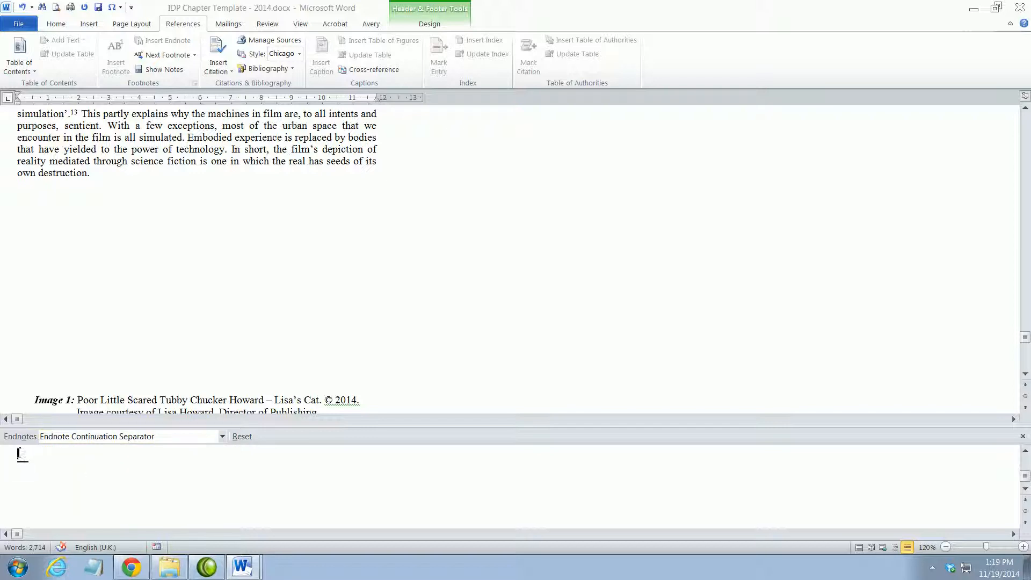
key("Delete")
Return the document to Print Layout view and look over the pages around the cat image.
left_click(300, 25)
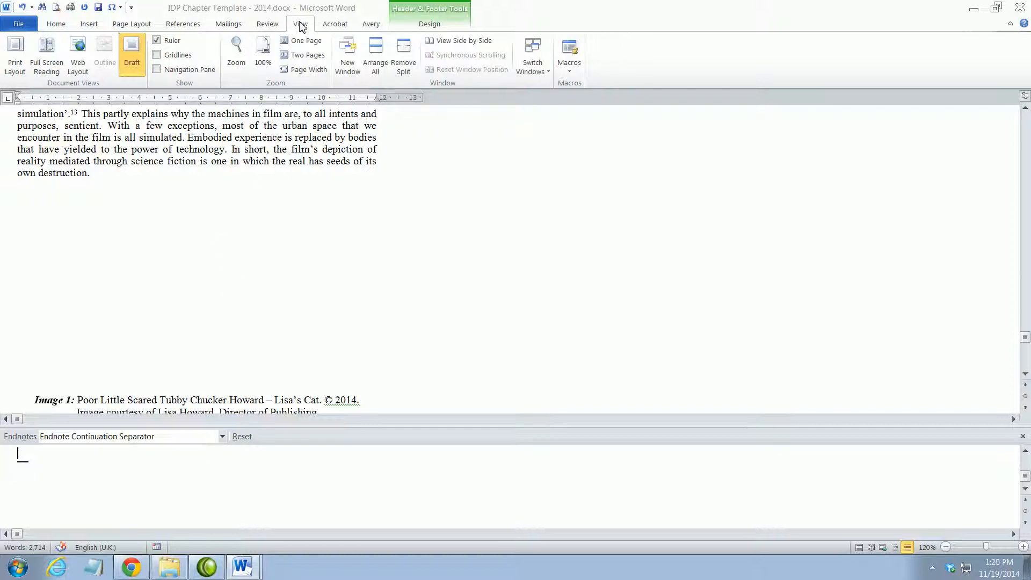
left_click(15, 52)
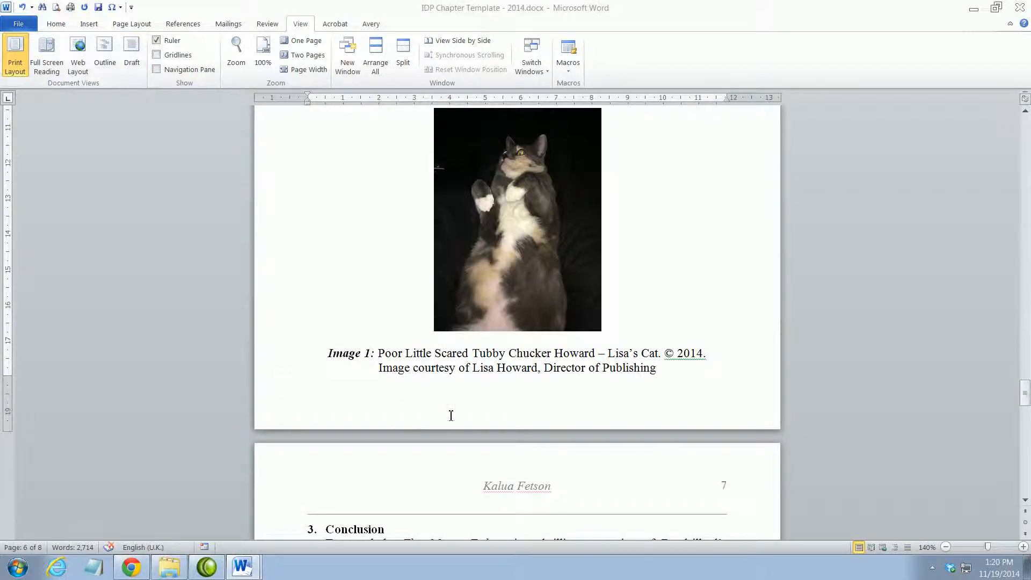
scroll(579, 478, "up", 12)
scroll(578, 476, "down", 8)
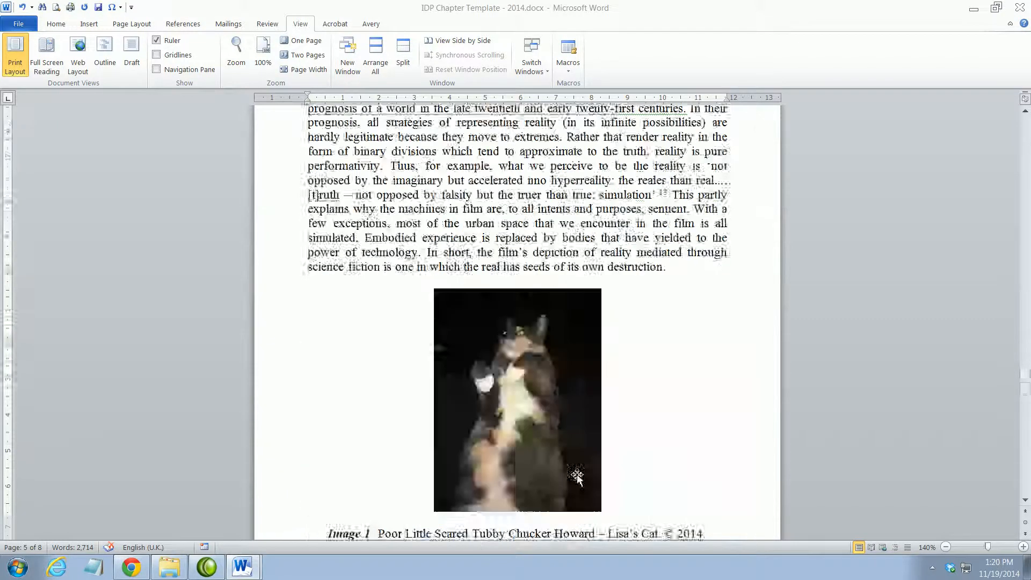
Look over the Notes list down to its last entry and select the Bibliography heading on page 8.
scroll(576, 476, "down", 20)
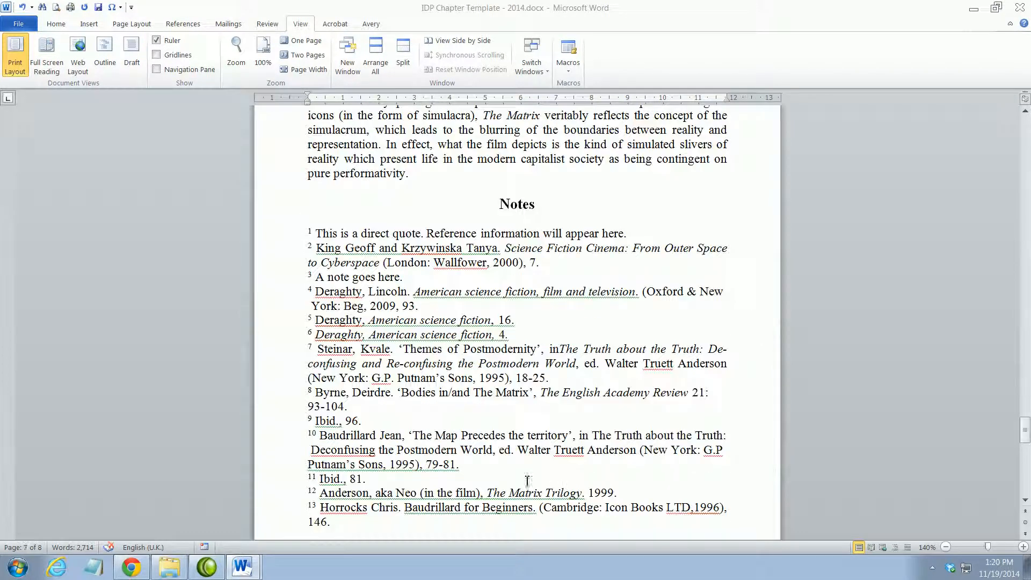
left_click(56, 23)
left_click(387, 374)
scroll(388, 374, "down", 2)
scroll(388, 374, "down", 5)
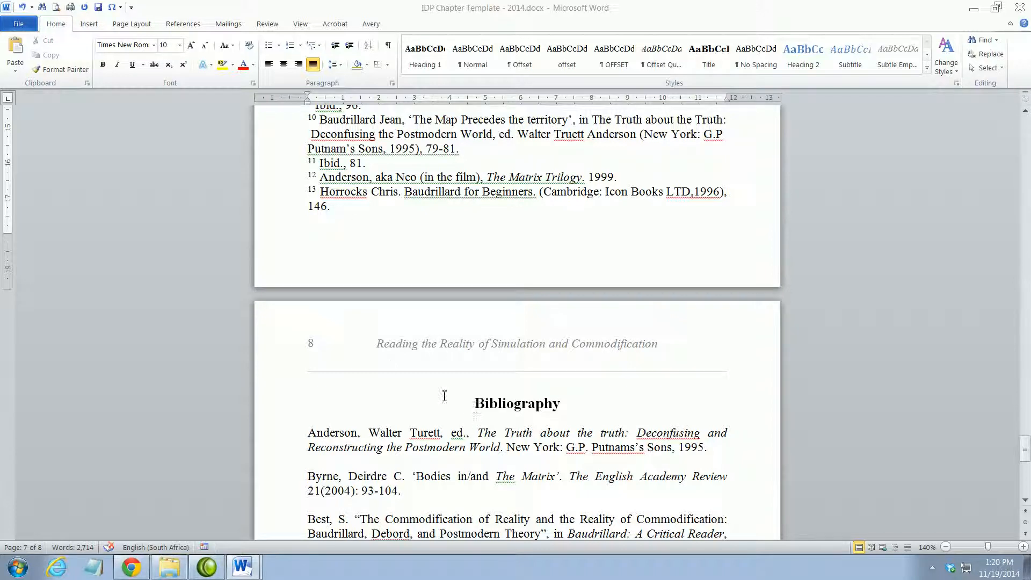
left_click(334, 209)
left_click_drag(473, 404, 561, 406)
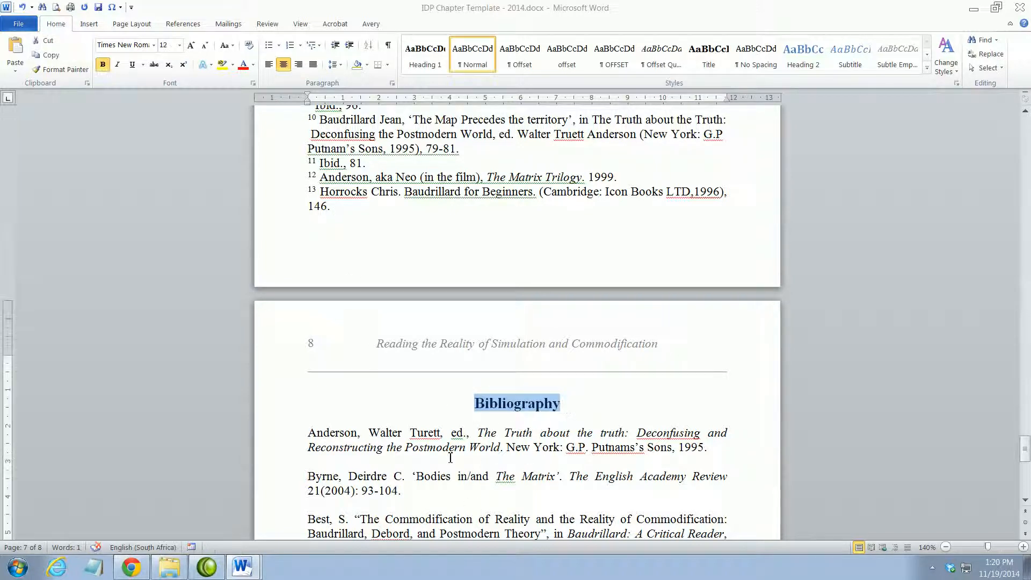
Highlight the full citations in endnotes 2 and 4 of the Notes list to examine their format.
scroll(485, 454, "up", 8)
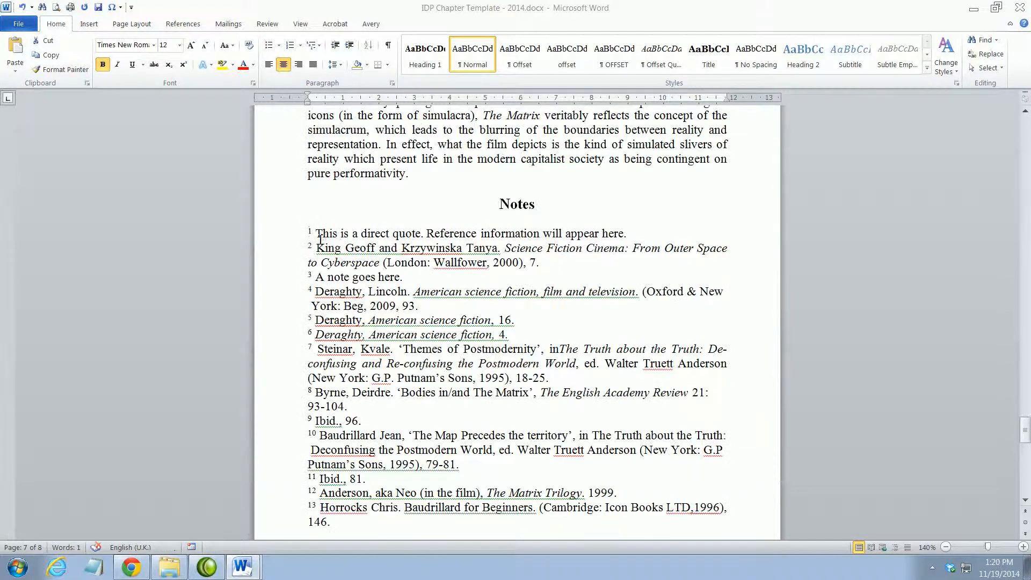
left_click_drag(318, 249, 542, 265)
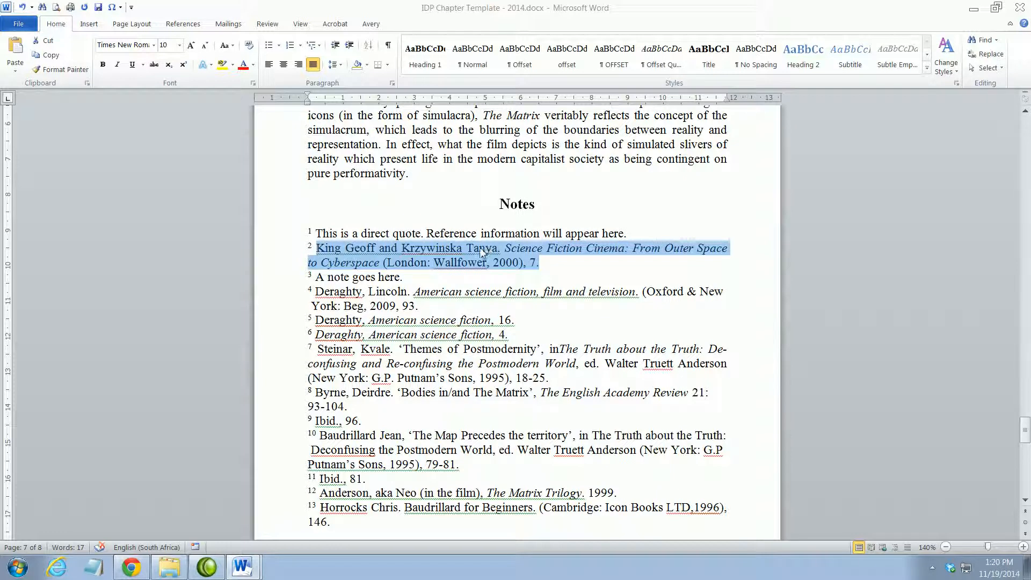
left_click(443, 268)
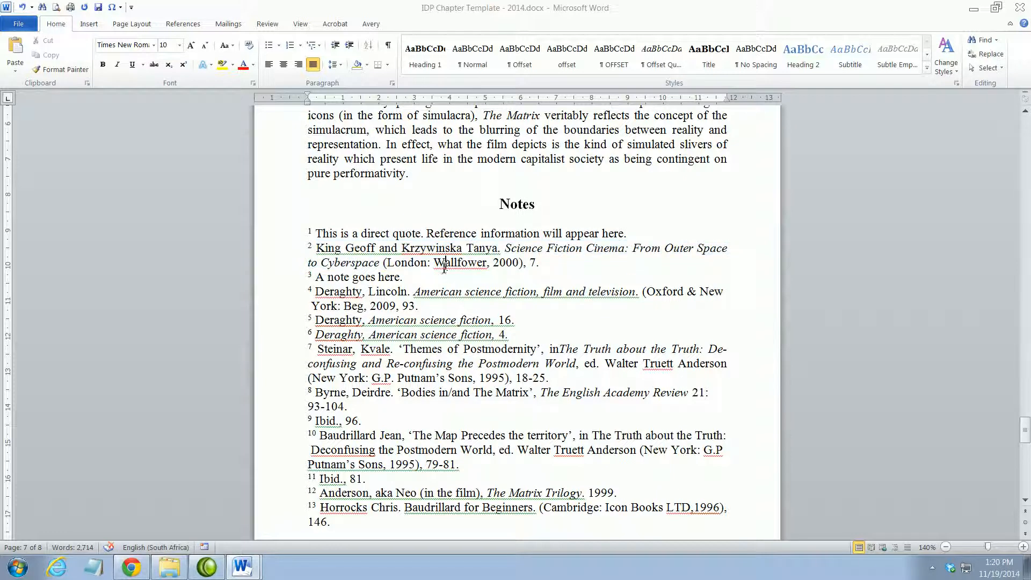
left_click(317, 292)
triple_click(317, 292)
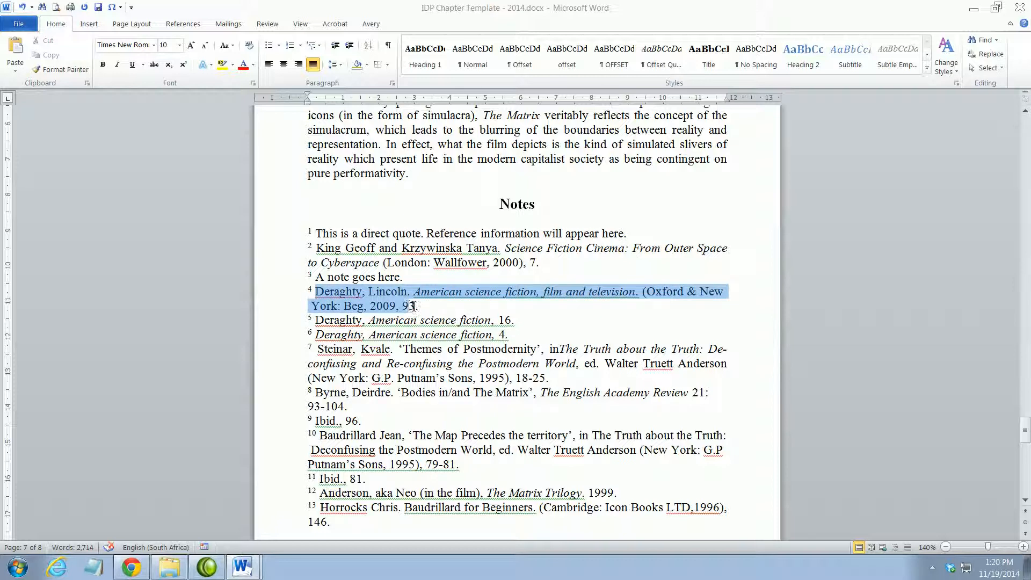
left_click(345, 292)
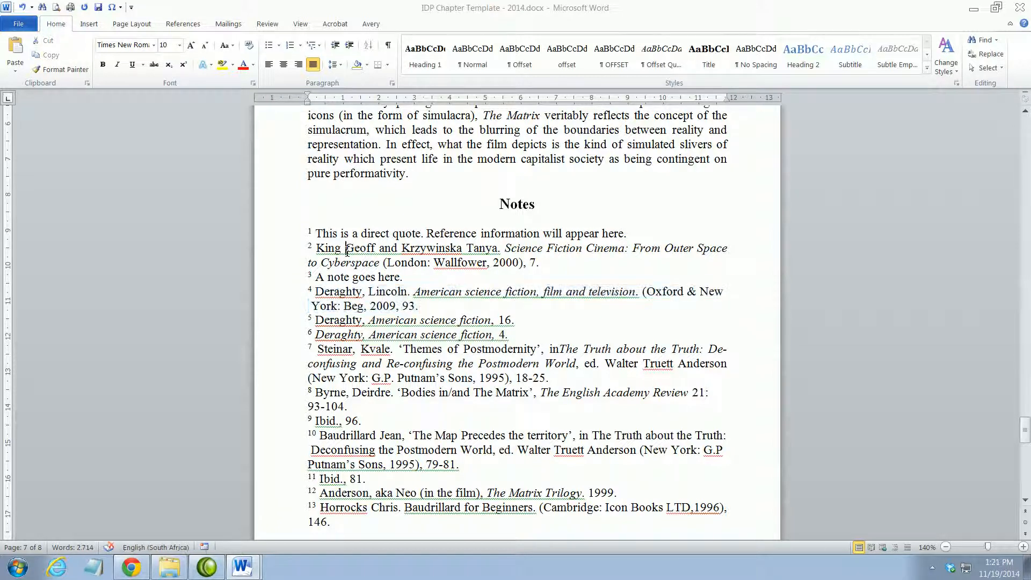
Examine the Bibliography entries, selecting them from the first entry onward for comparison with the notes.
scroll(363, 341, "down", 6)
scroll(363, 342, "down", 6)
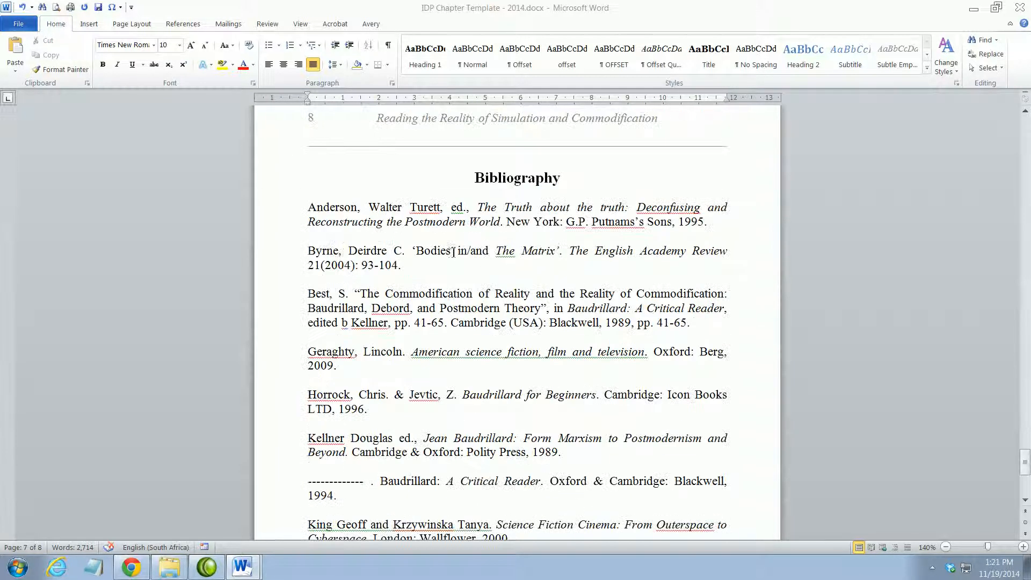
left_click(491, 223)
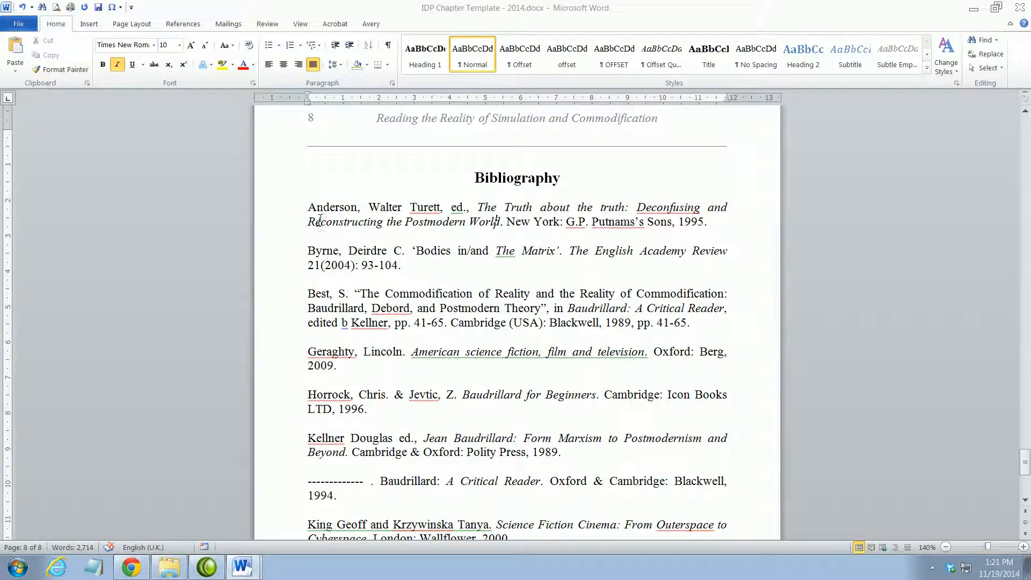
left_click_drag(308, 208, 517, 404)
scroll(516, 430, "up", 10)
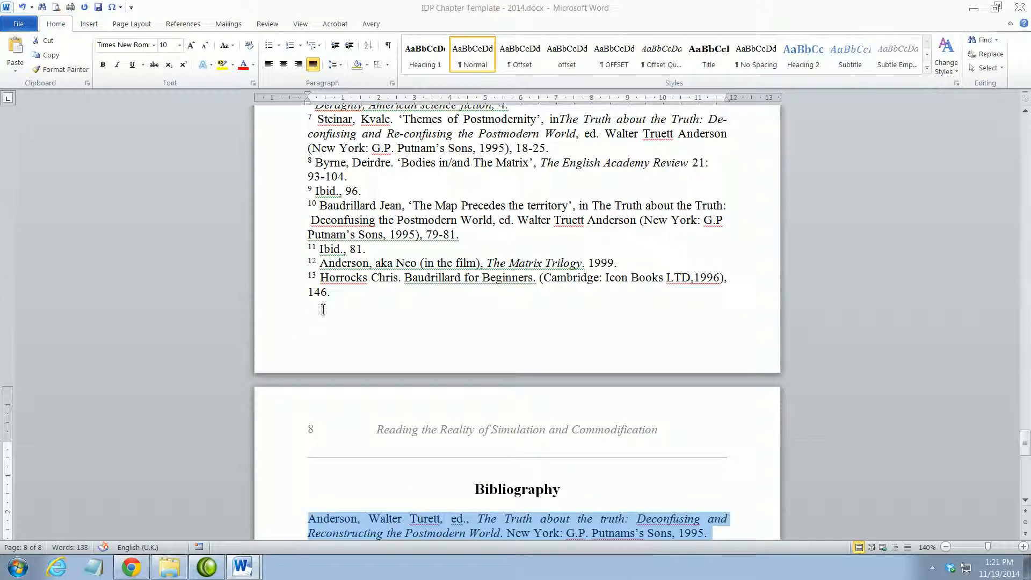
Add a new line reading "Bibliography" after endnote 13, separated from the note by a blank line.
left_click(332, 293)
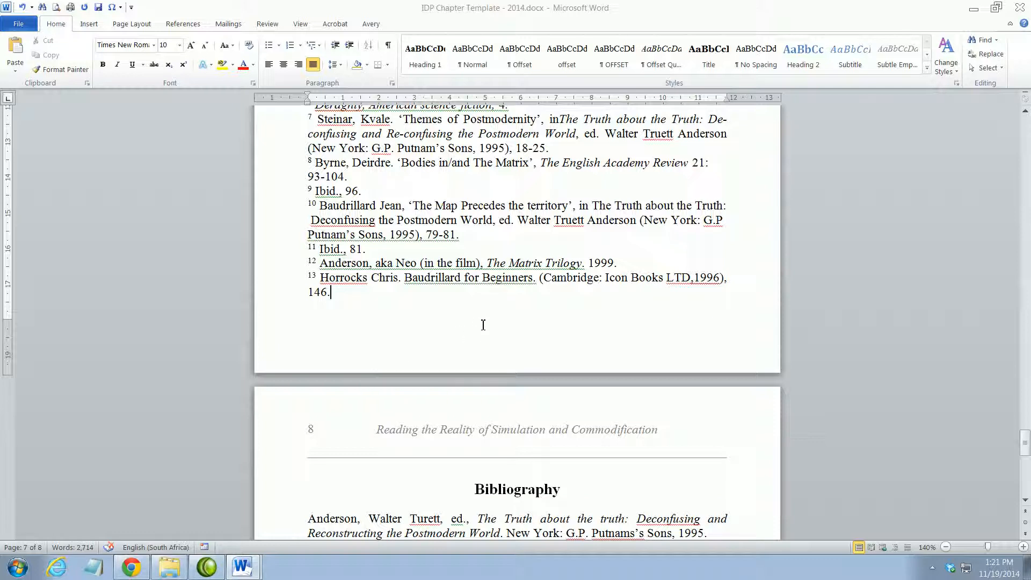
scroll(483, 325, "down", 1)
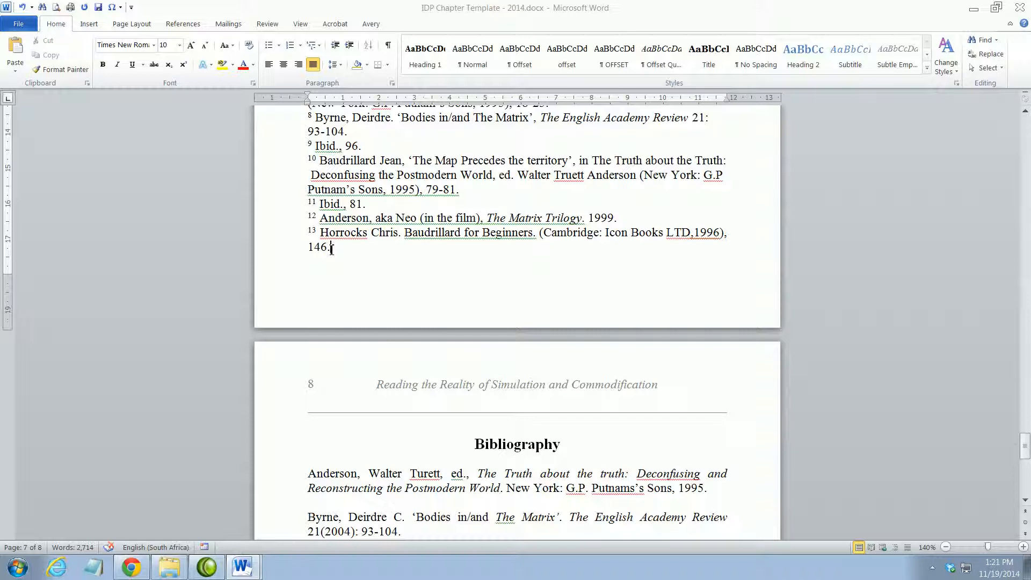
key("Return")
key("Return")
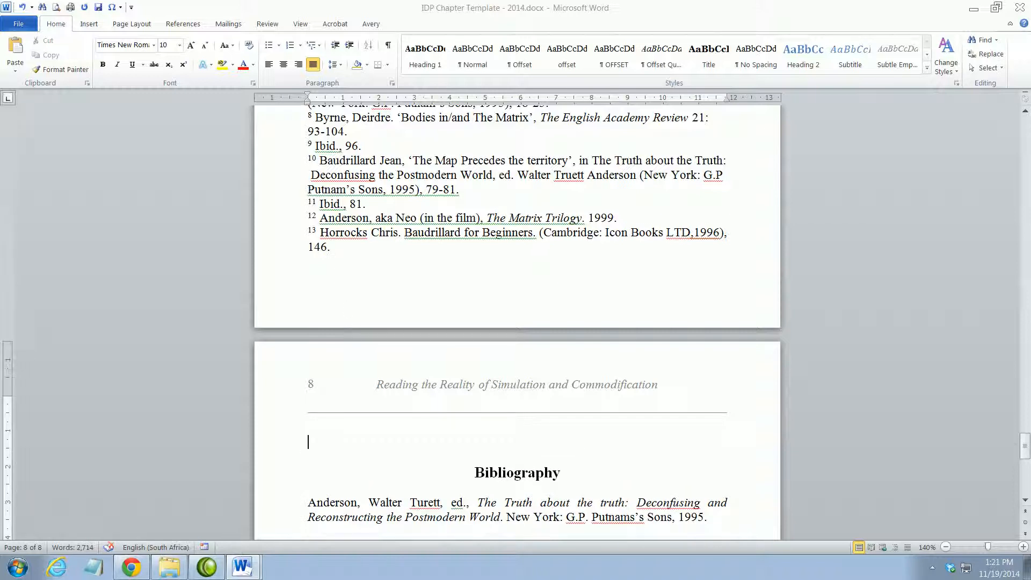
type("Bibliography")
Format the new Bibliography heading as bold, 12 pt and centred.
left_click_drag(308, 441, 388, 447)
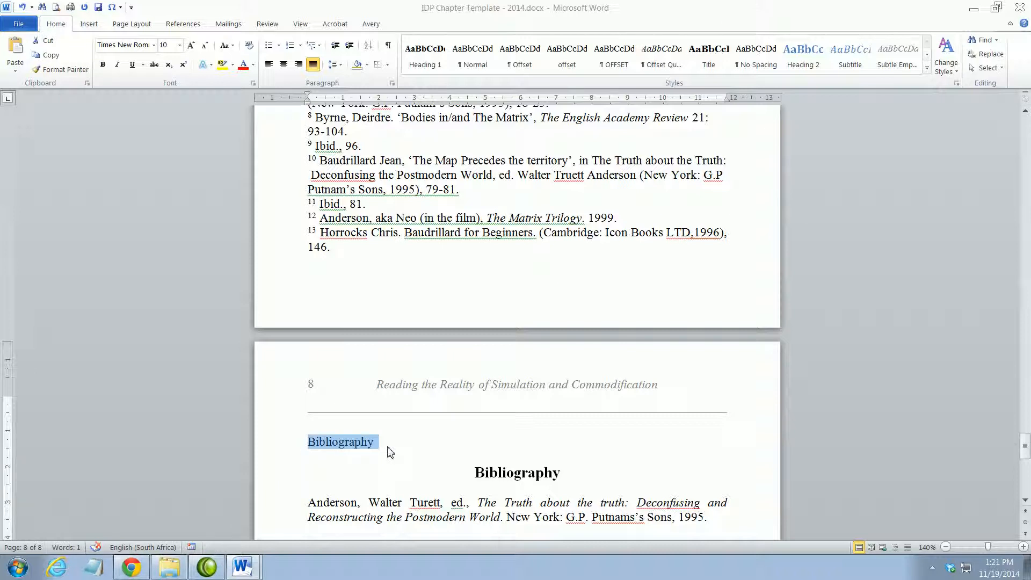
left_click(103, 65)
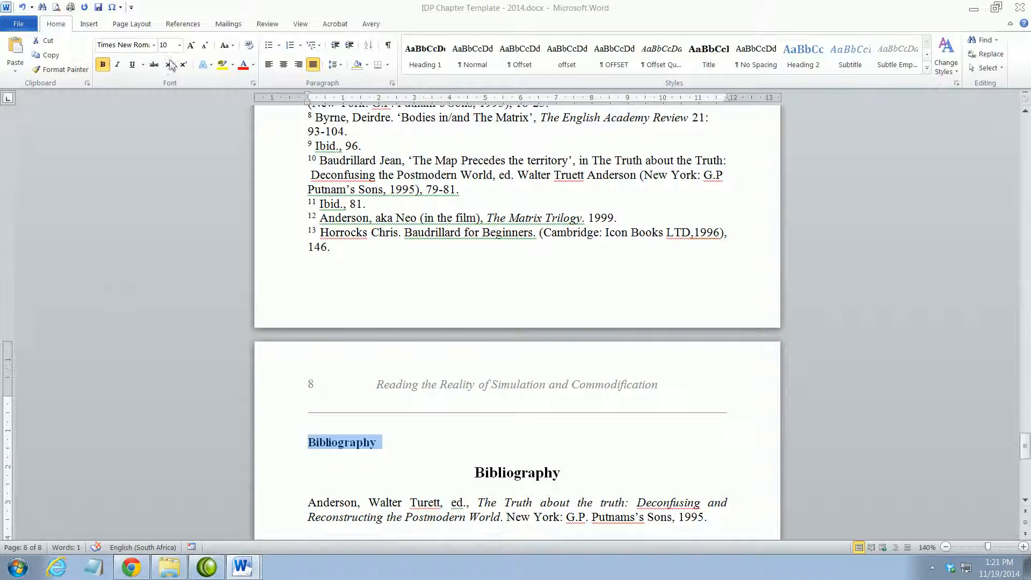
left_click(179, 45)
left_click(166, 107)
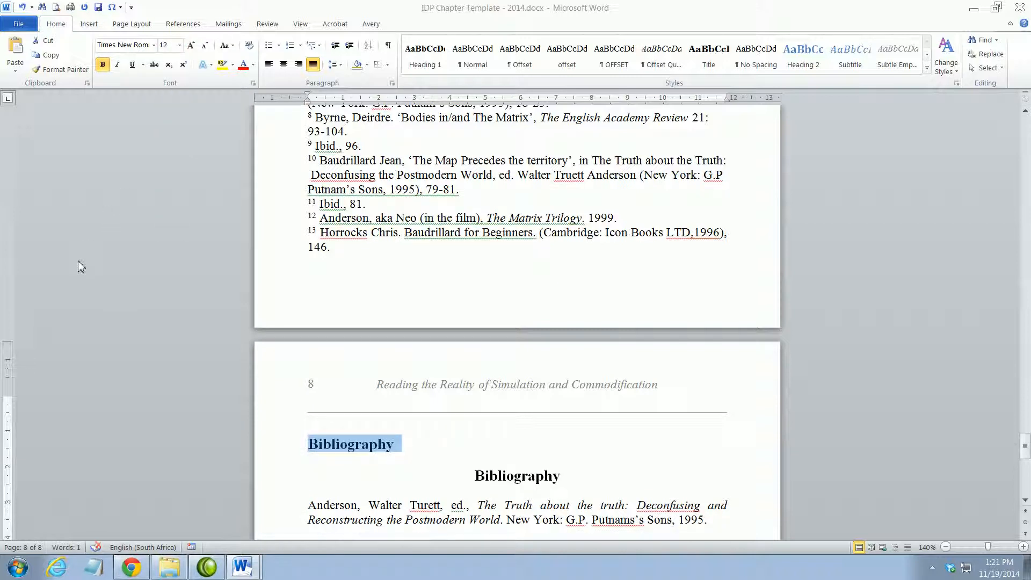
left_click(285, 70)
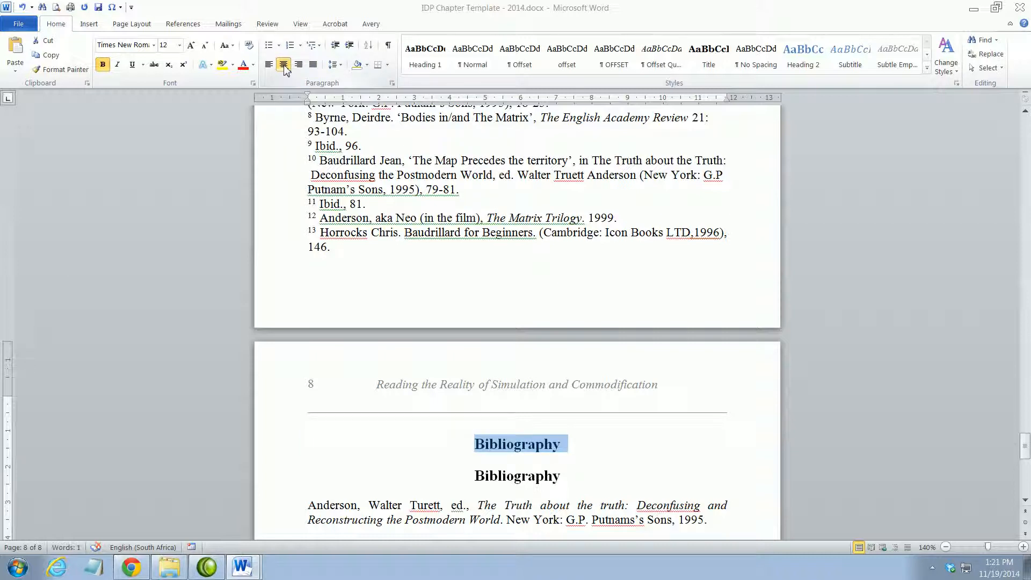
Delete the old duplicate Bibliography heading and keep one blank line between the new heading and the first entry.
left_click(476, 472)
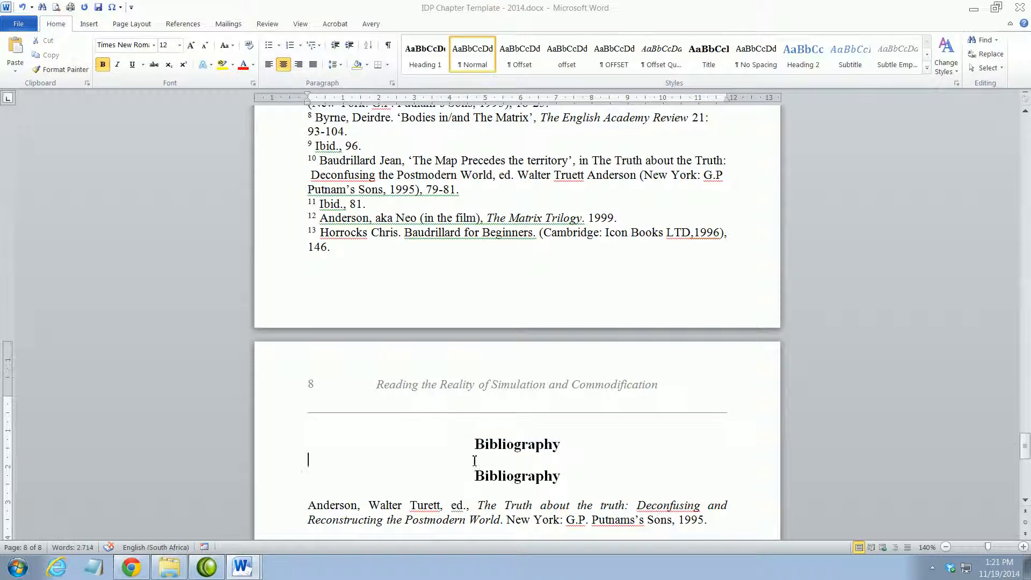
left_click_drag(310, 459, 583, 489)
key("Delete")
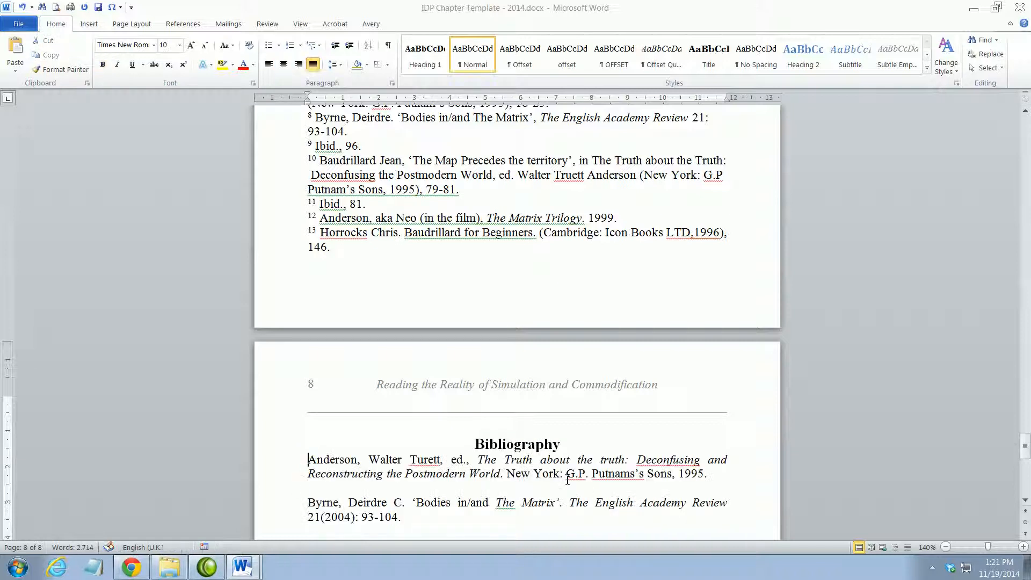
Select the whole list under the Bibliography heading and review the entries down to the end of the chapter.
scroll(316, 459, "down", 6)
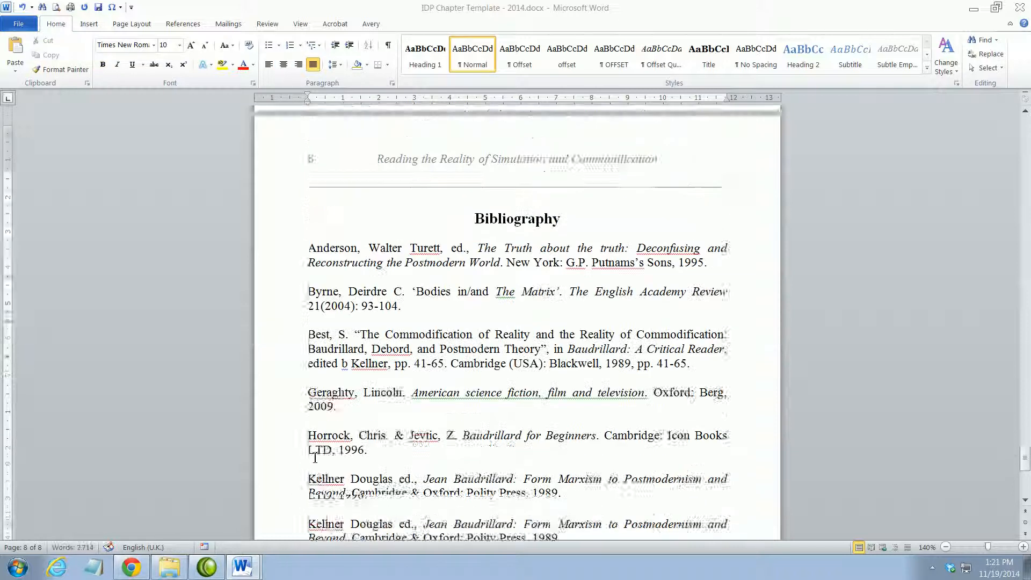
scroll(316, 457, "down", 1)
left_click_drag(308, 157, 469, 517)
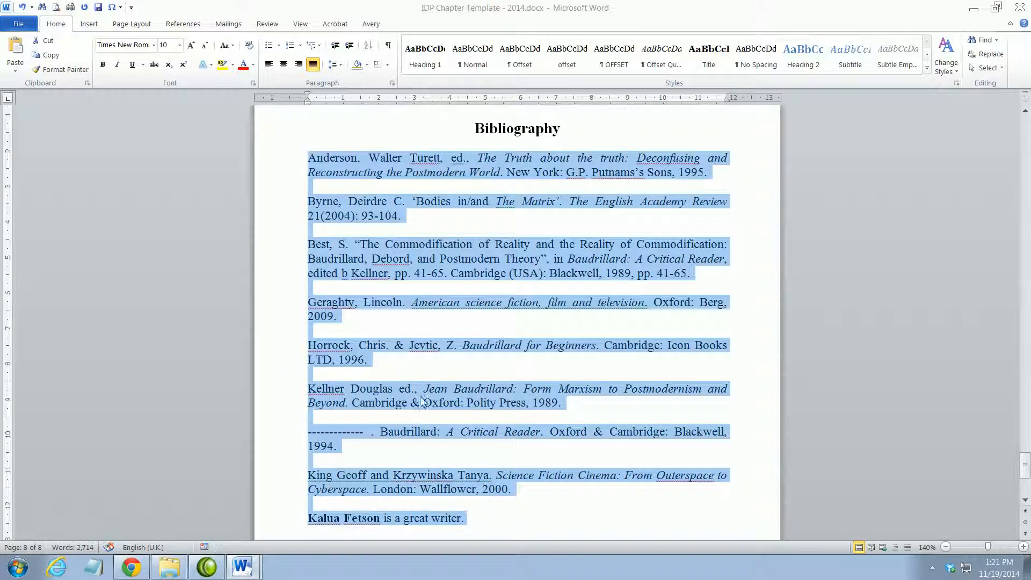
scroll(417, 391, "up", 6)
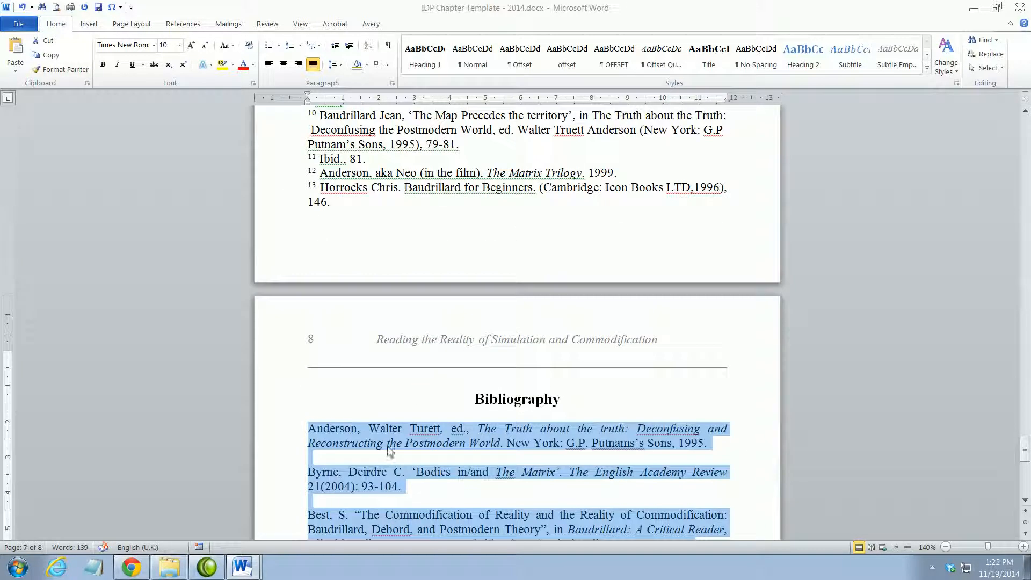
left_click(394, 441)
scroll(440, 461, "down", 8)
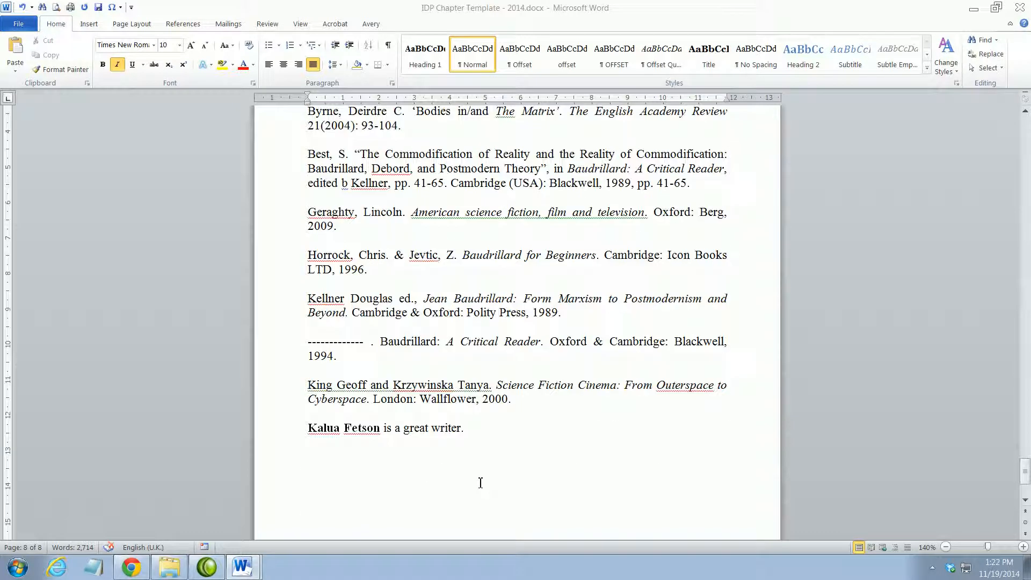
scroll(481, 485, "down", 3)
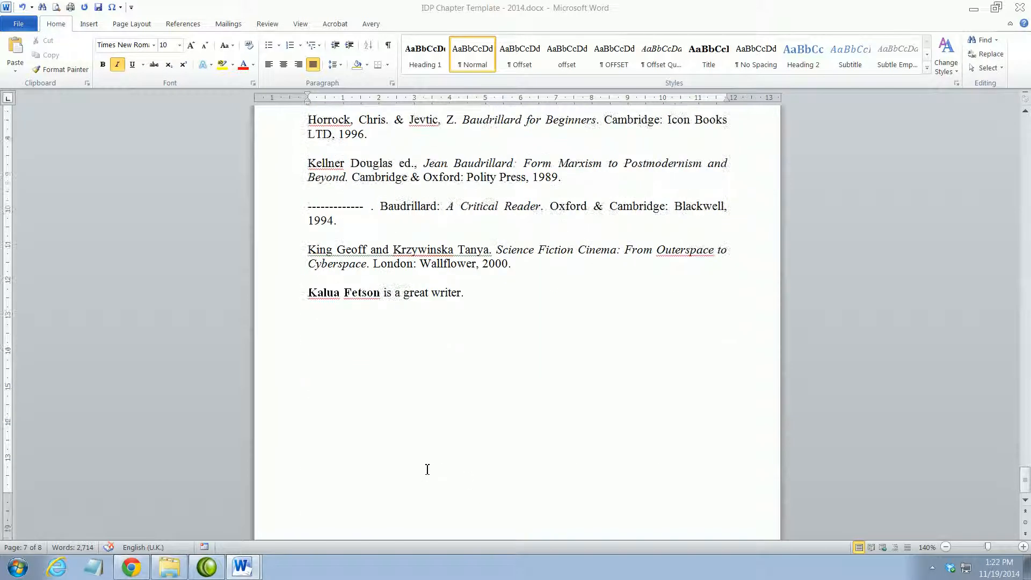
Highlight the author's biographical sentence below the last bibliography entry, including just the text that follows the bold name.
left_click_drag(310, 295, 471, 295)
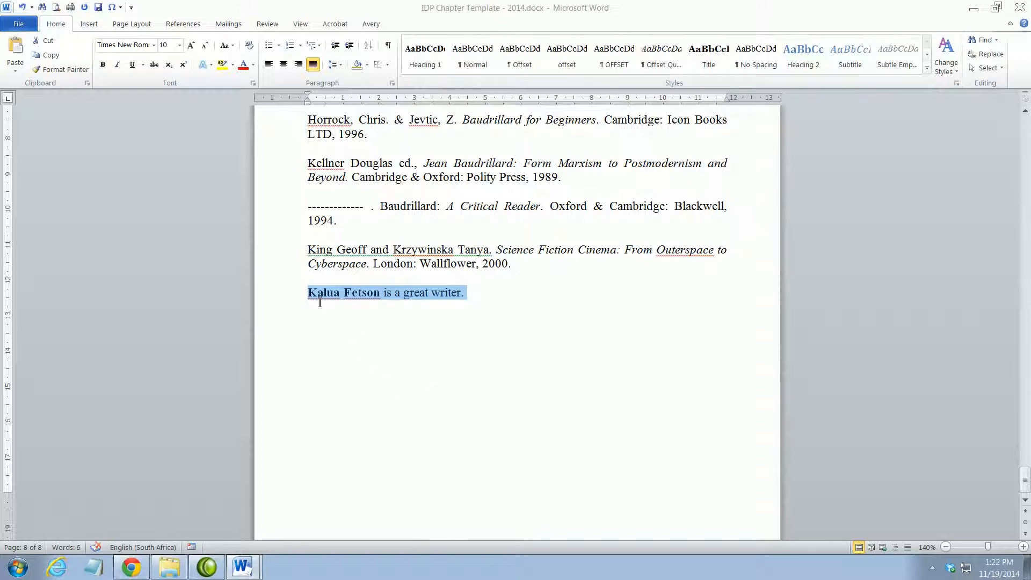
left_click(482, 290)
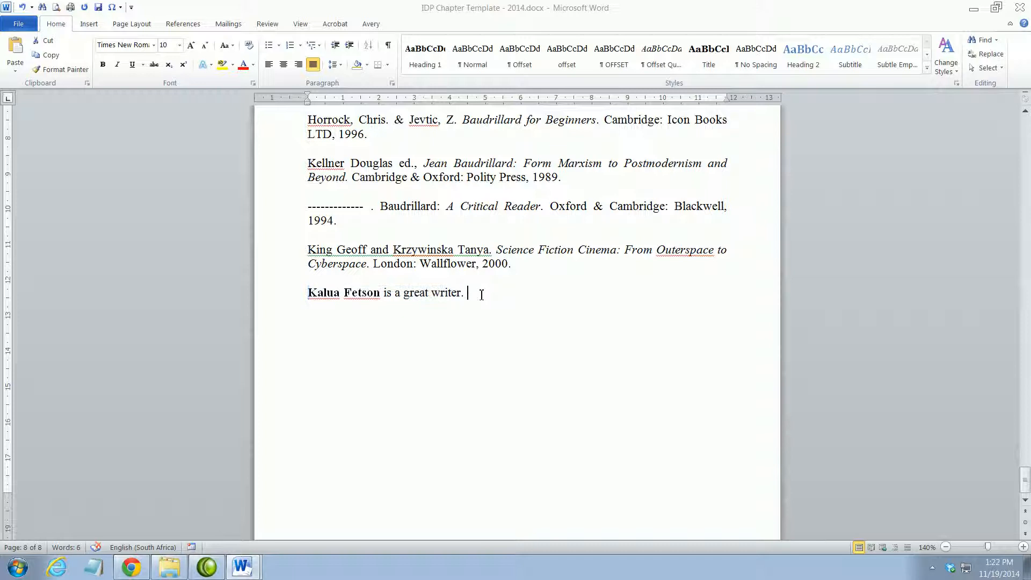
left_click_drag(308, 293, 473, 294)
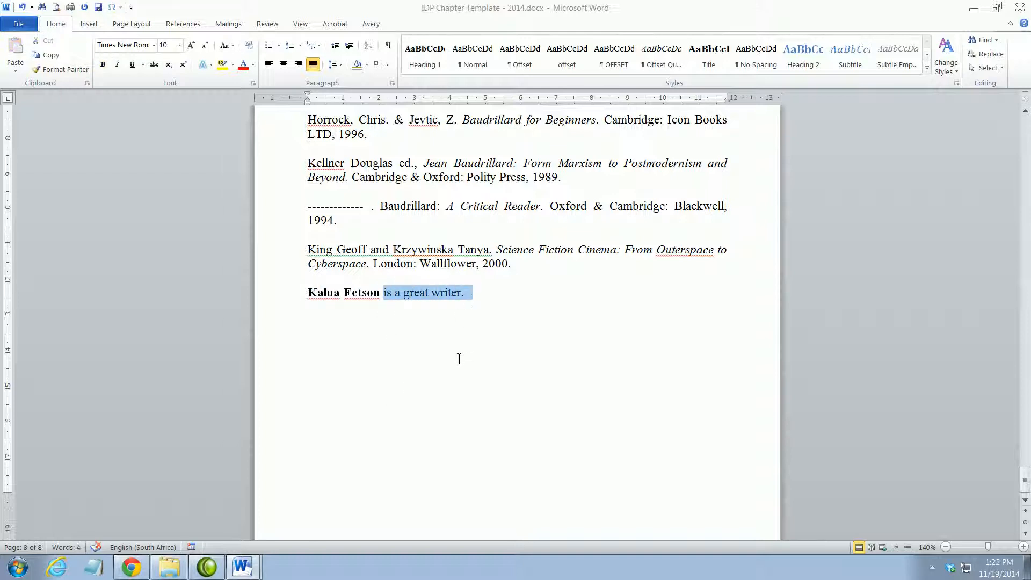
scroll(461, 403, "up", 2)
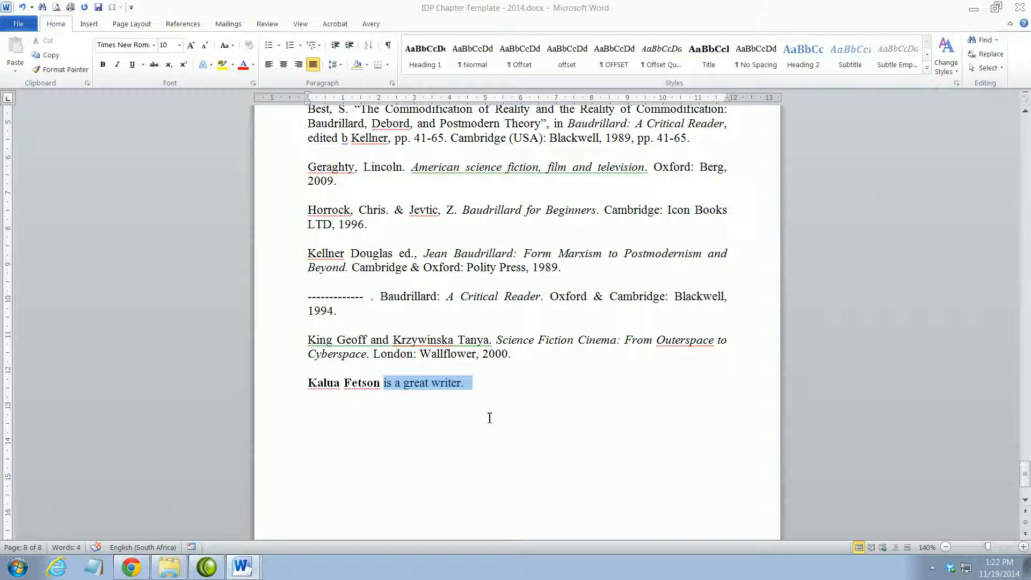
Return to the first page of the chapter and place the cursor in the Abstract.
left_click(474, 388)
scroll(477, 390, "up", 15)
scroll(476, 390, "up", 20)
left_click_drag(1017, 386, 1023, 123)
left_click(573, 334)
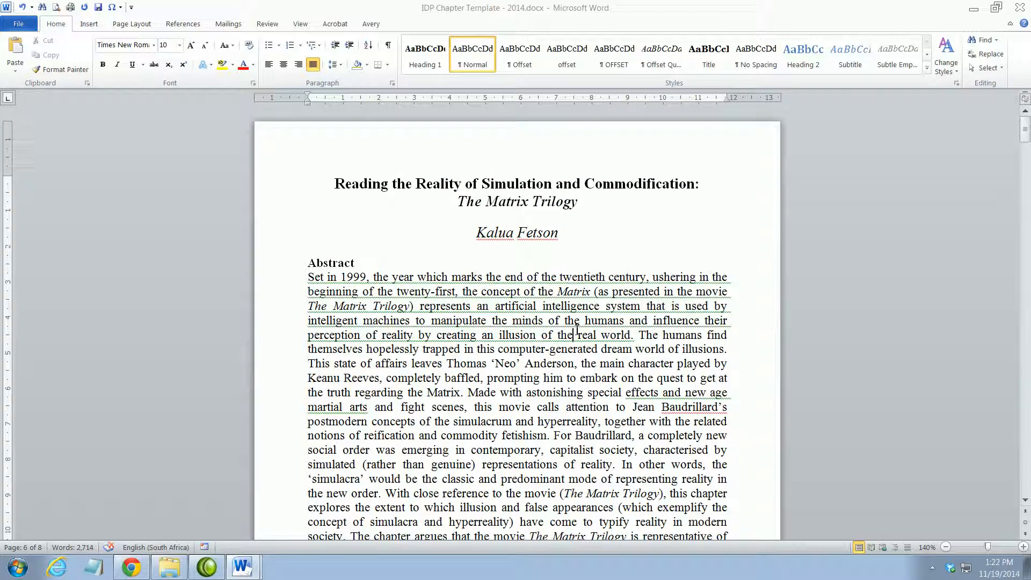